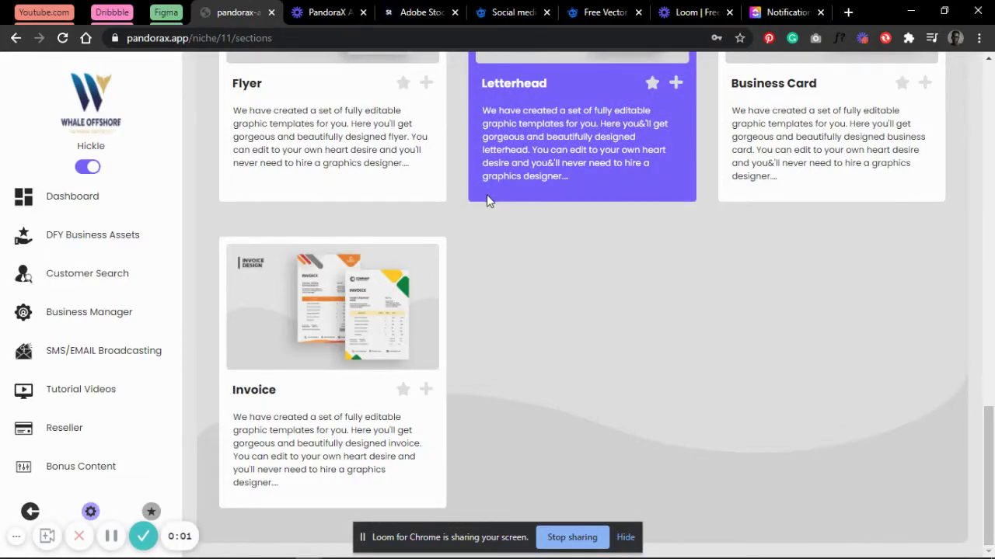
# Scroll the PandoraX sections page to the Flyer/Letterhead/Business Card row
pyautogui.scroll(3, 311, 214)
pyautogui.scroll(2, 530, 200)
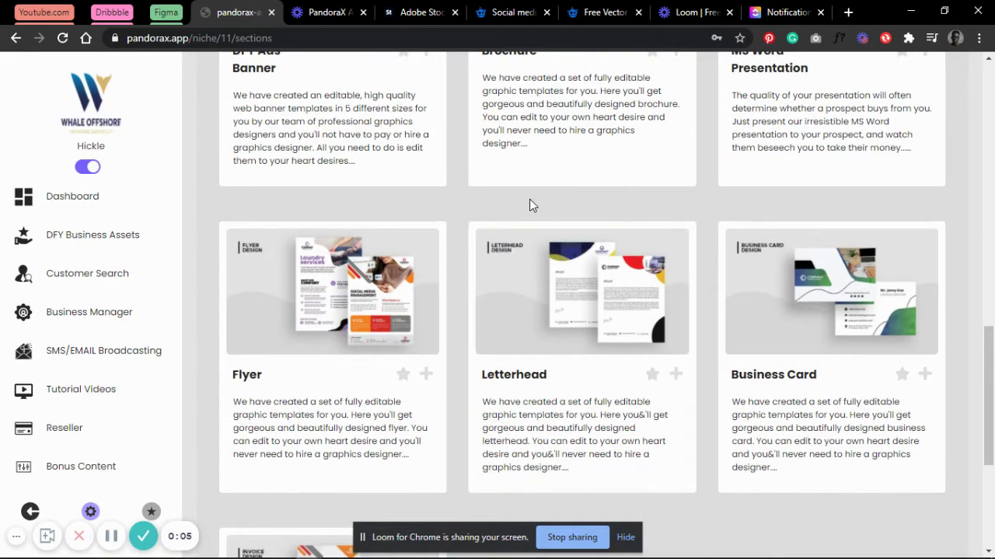
pyautogui.scroll(3, 529, 199)
pyautogui.scroll(-2, 450, 201)
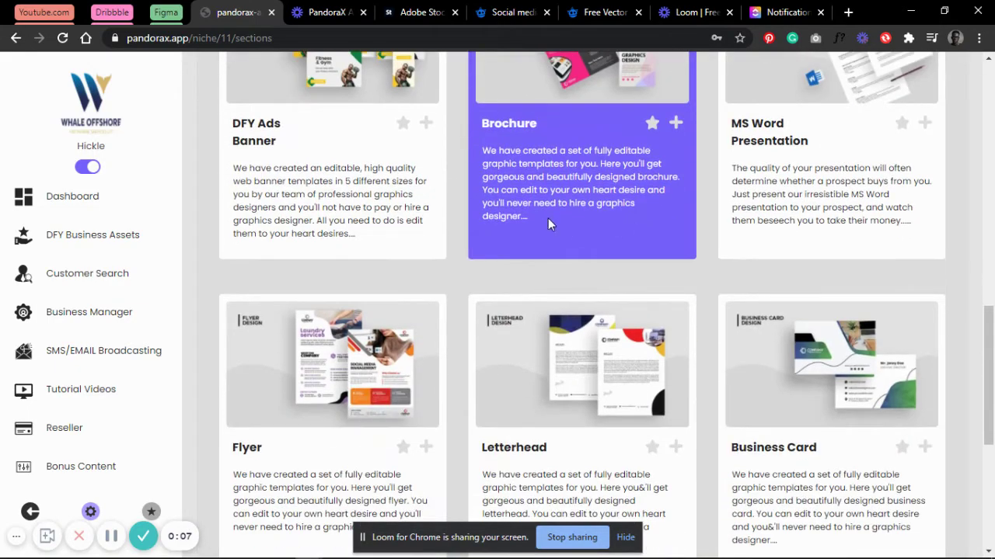
pyautogui.scroll(-2, 544, 206)
pyautogui.scroll(-2, 556, 256)
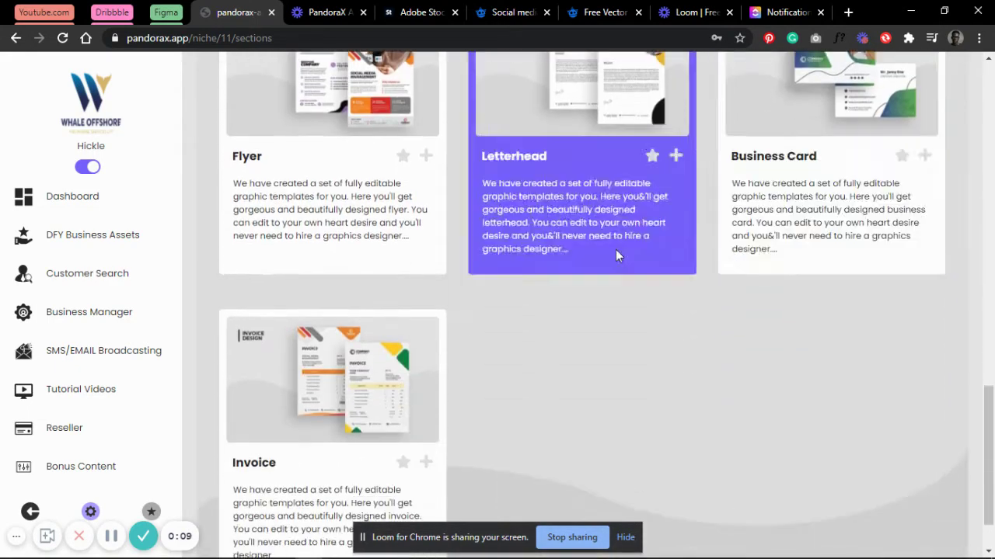
pyautogui.scroll(2, 657, 186)
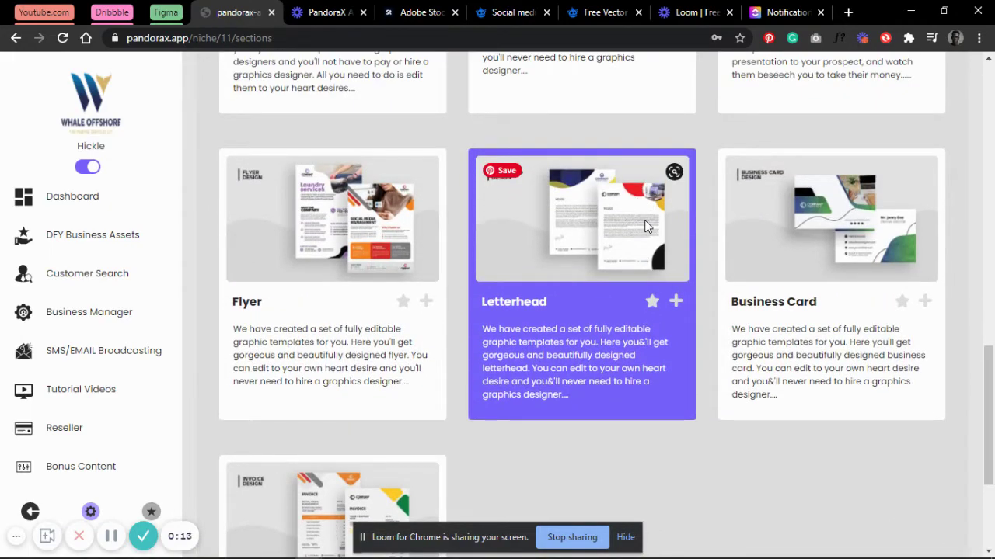
pyautogui.scroll(3, 640, 191)
pyautogui.scroll(-4, 624, 186)
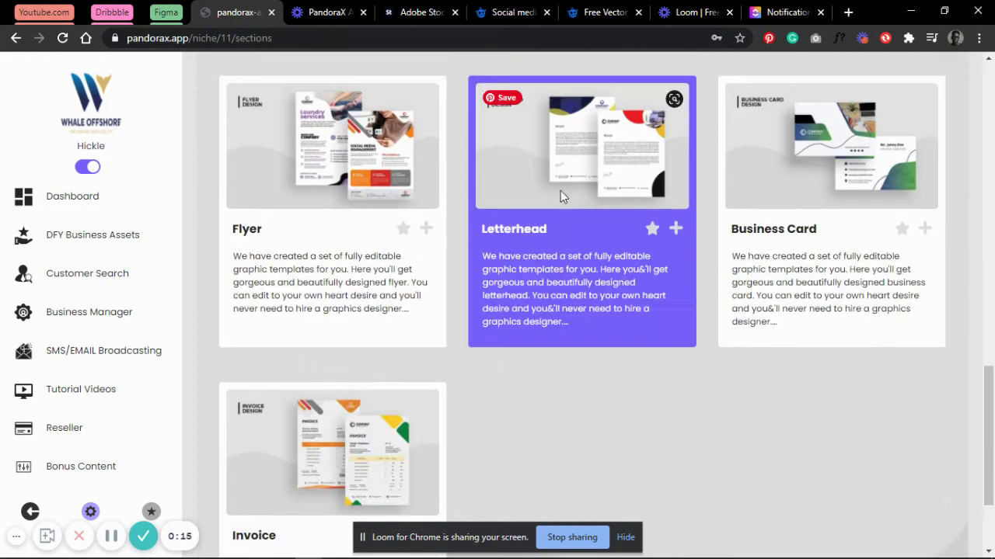
pyautogui.scroll(-2, 611, 230)
pyautogui.scroll(3, 325, 233)
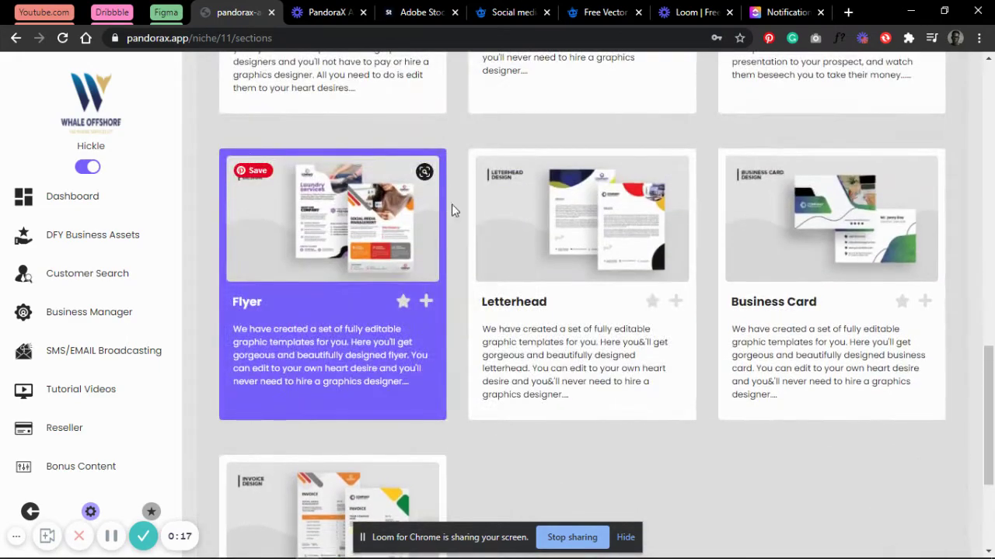
# Open the Letterhead template details and scroll through its preview and download options
pyautogui.click(600, 231)
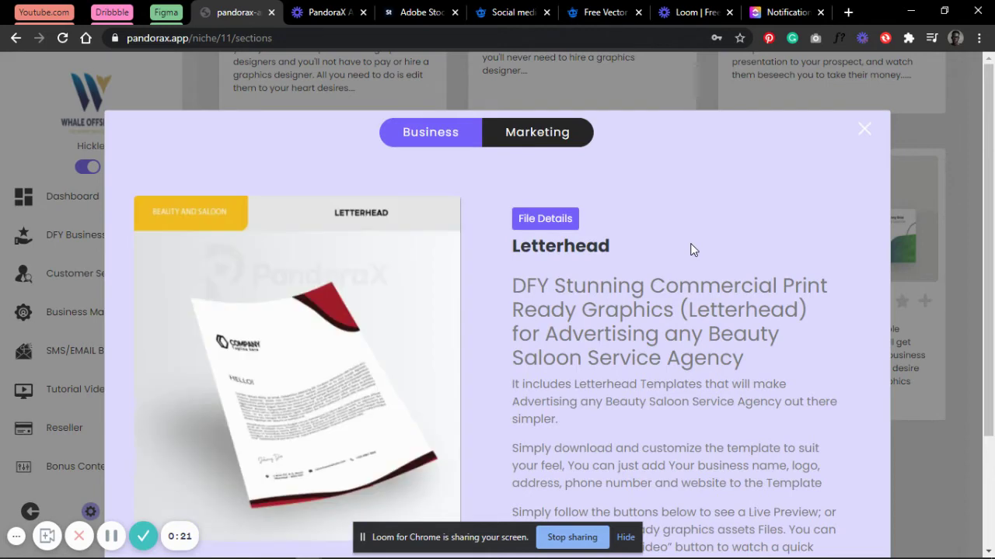
pyautogui.scroll(-2, 692, 256)
pyautogui.scroll(2, 699, 248)
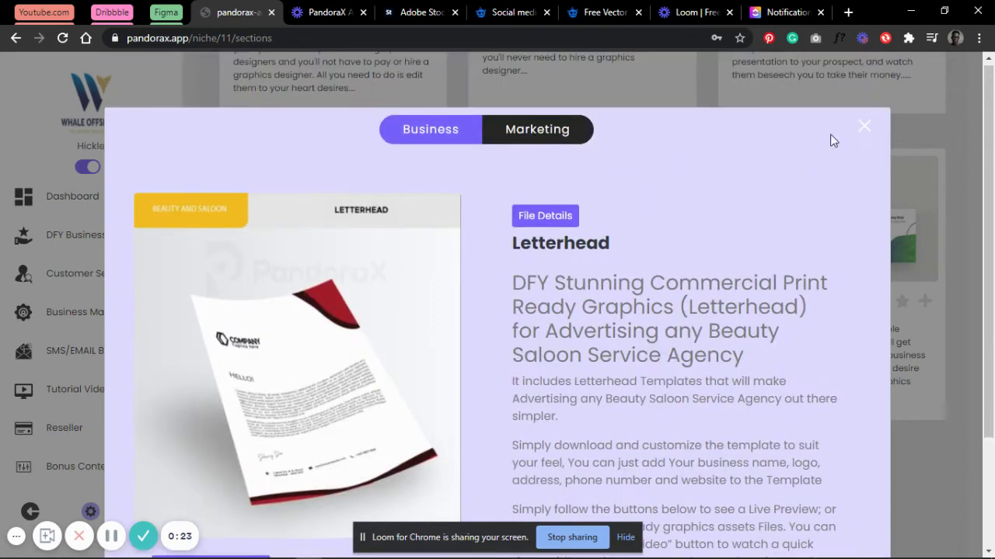
pyautogui.scroll(-2, 824, 295)
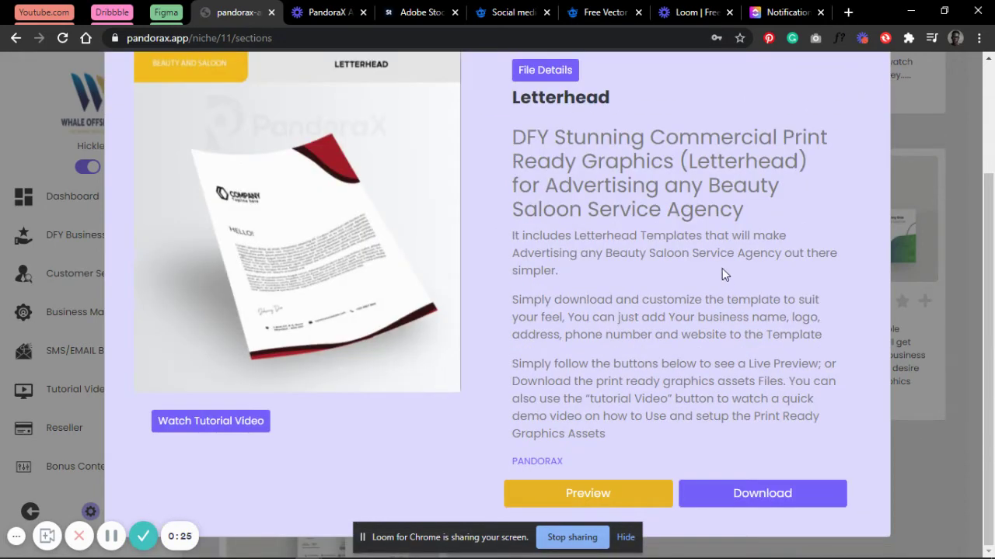
pyautogui.scroll(2, 700, 311)
# Close the Letterhead details and scroll the sections page down to the Invoice template
pyautogui.click(864, 126)
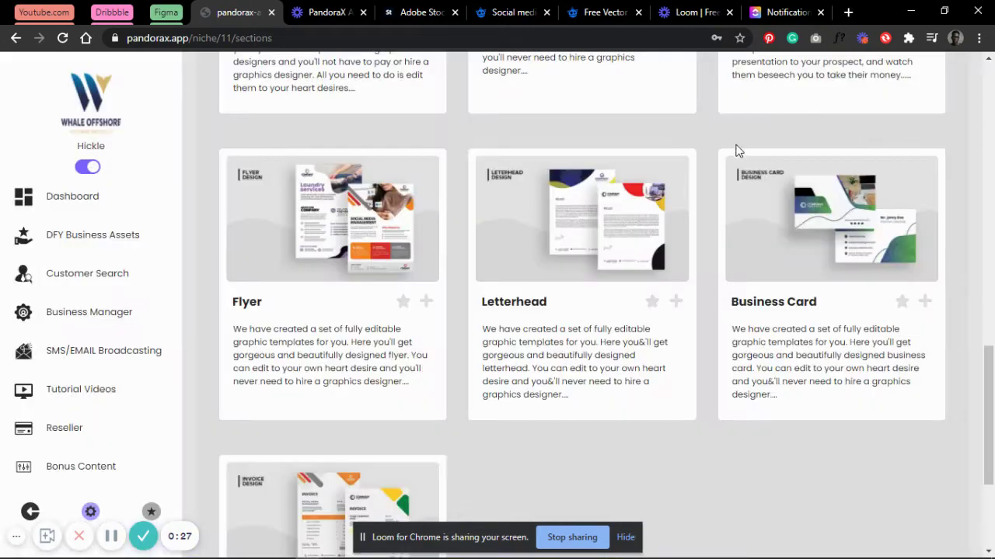
pyautogui.scroll(3, 623, 229)
pyautogui.scroll(-5, 631, 232)
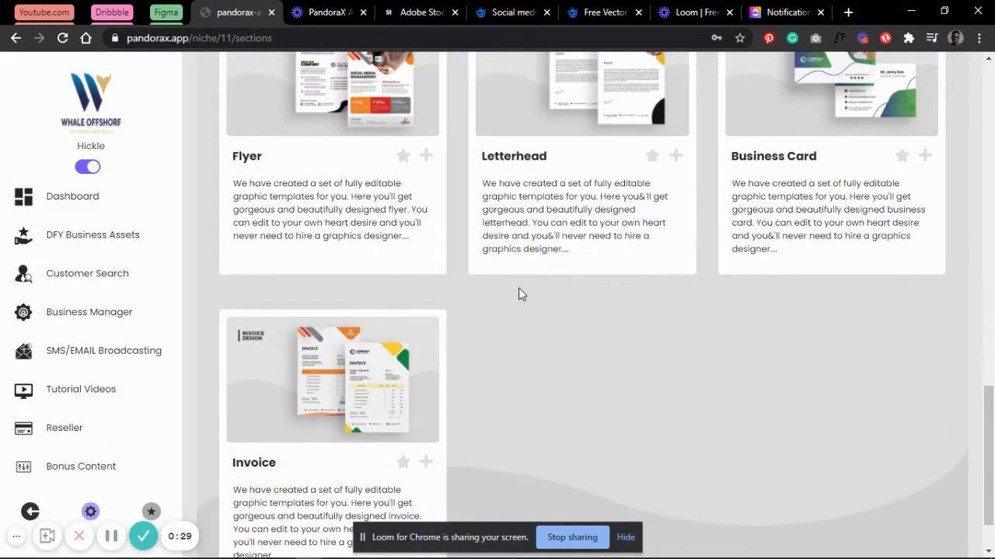
pyautogui.scroll(1, 317, 179)
pyautogui.scroll(-2, 560, 233)
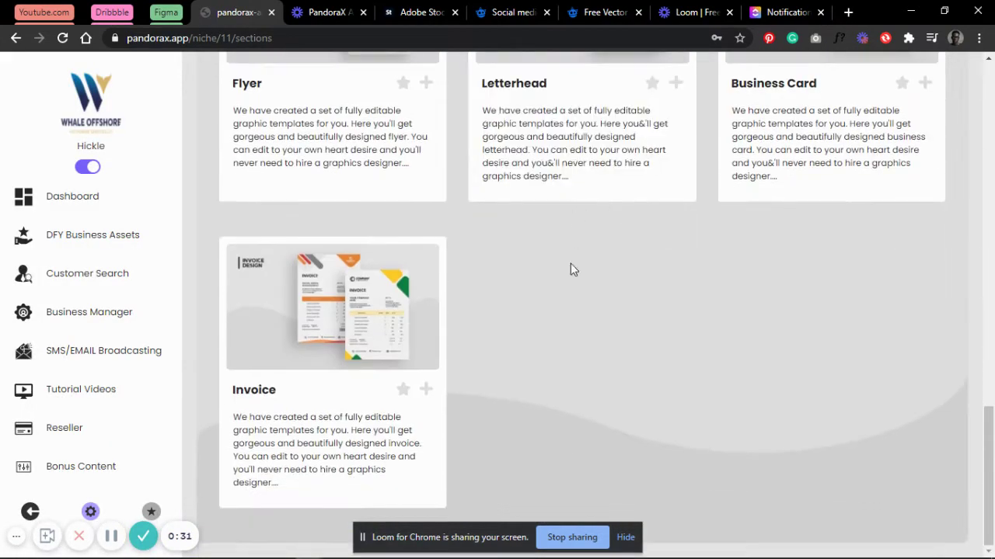
# Open letterhead.psd from the Beauty and Saloon folder in File Explorer
pyautogui.moveTo(283, 553)
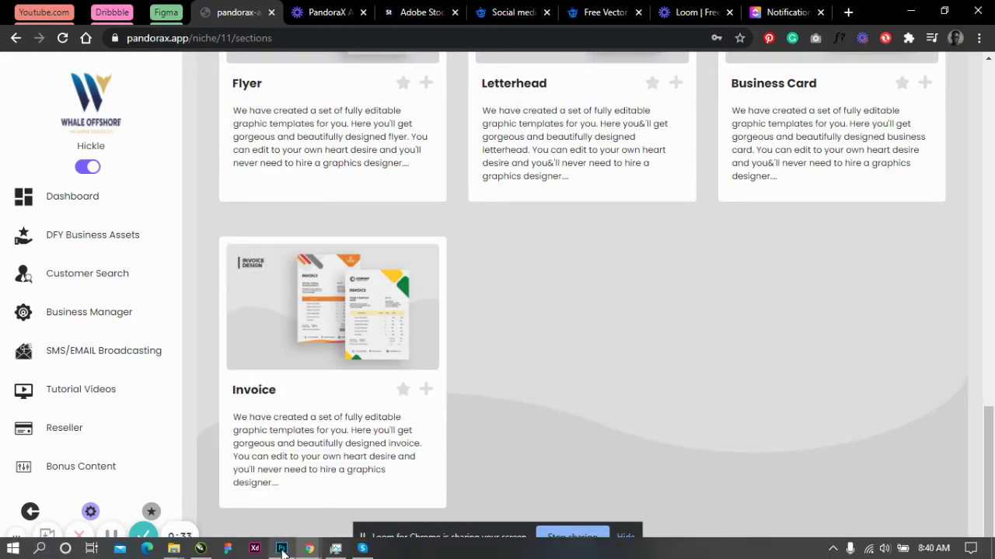
pyautogui.click(281, 549)
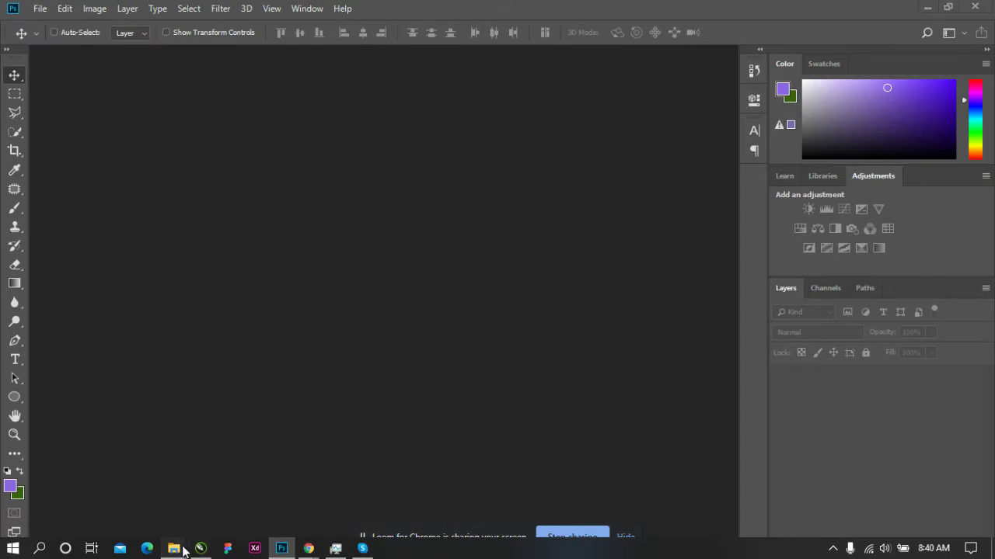
pyautogui.moveTo(173, 548)
pyautogui.click(221, 462)
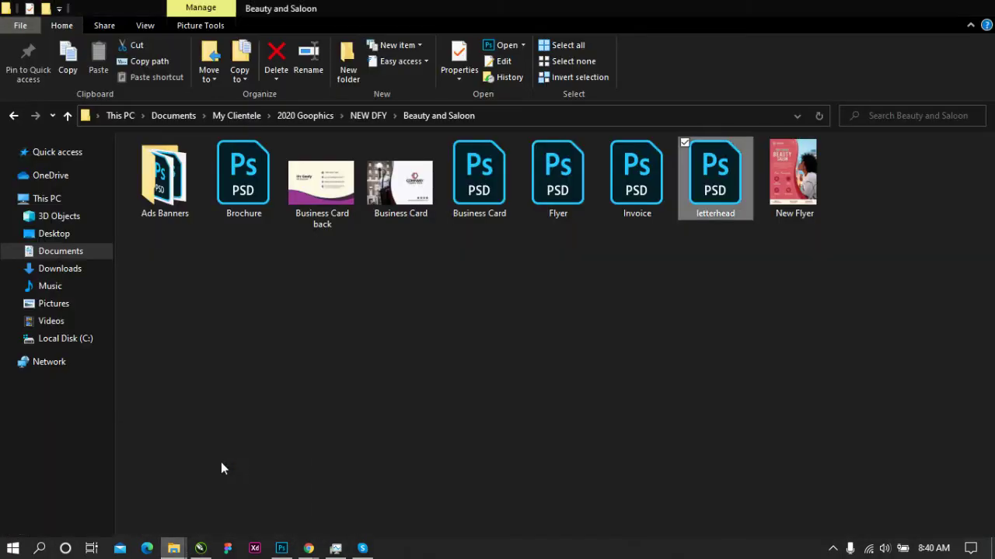
pyautogui.doubleClick(710, 174)
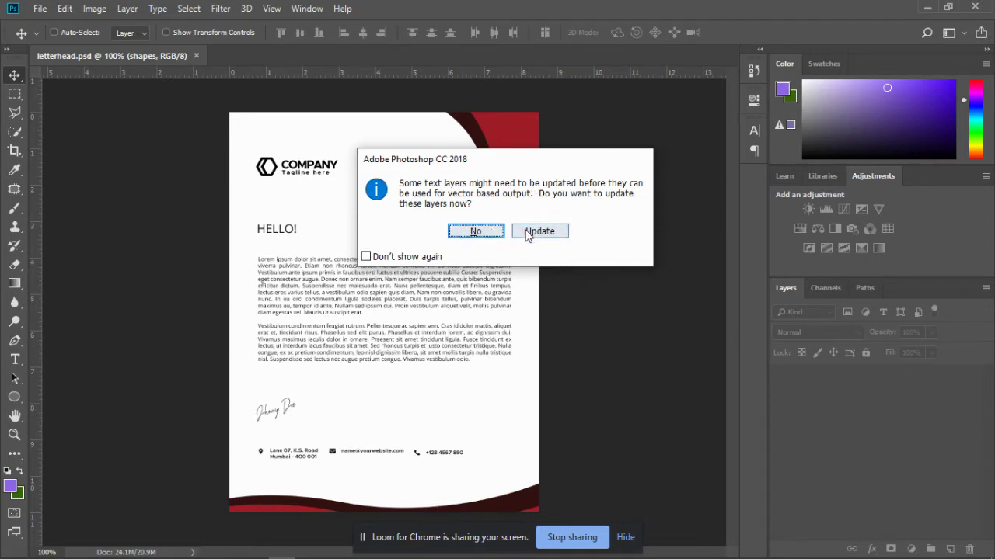
# Decline updating the text layers and select all the body paragraph text
pyautogui.click(476, 232)
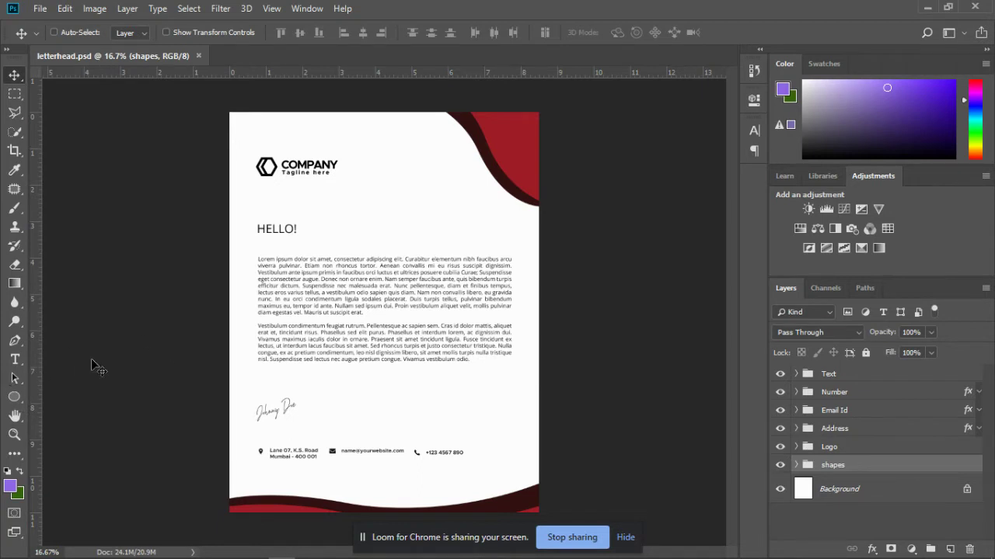
pyautogui.click(16, 360)
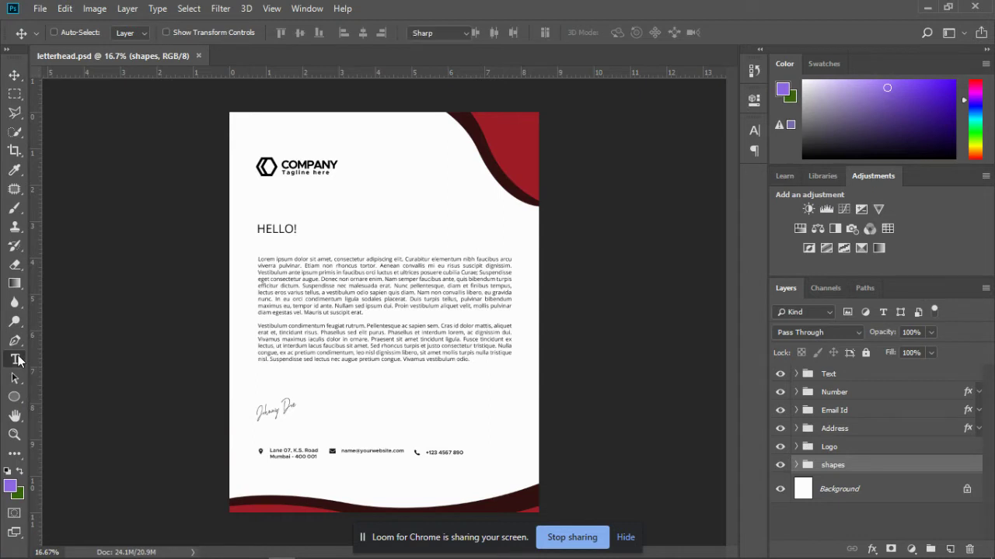
pyautogui.click(340, 265)
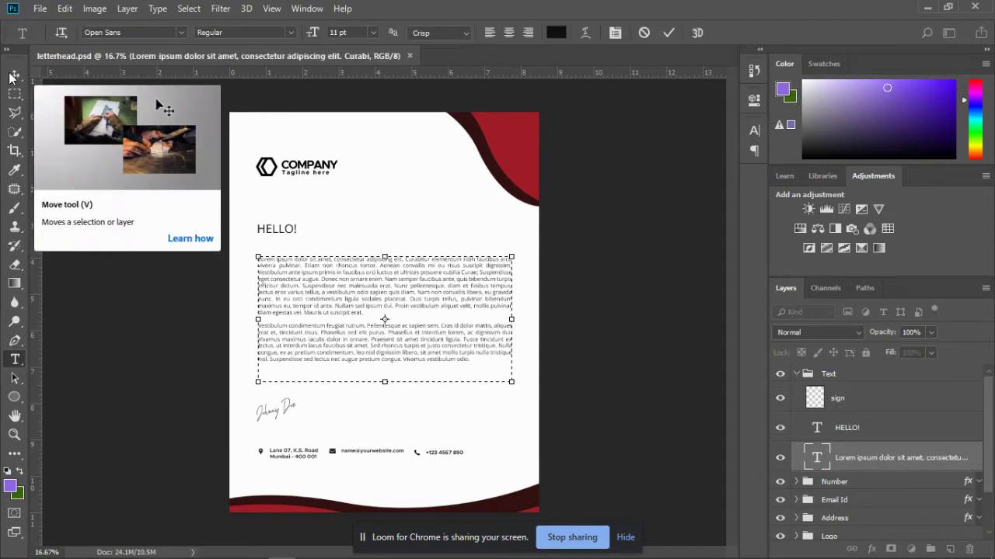
pyautogui.hotkey('ctrl', 'a')
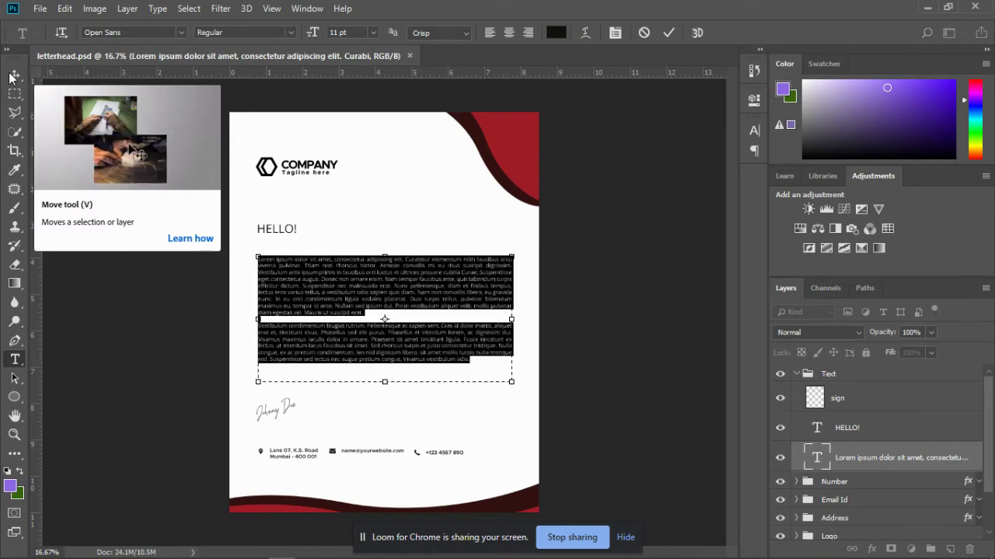
pyautogui.moveTo(13, 76); pyautogui.dragTo(51, 78)
# Delete the body paragraph text, then undo and commit so it stays unchanged
pyautogui.click(15, 359)
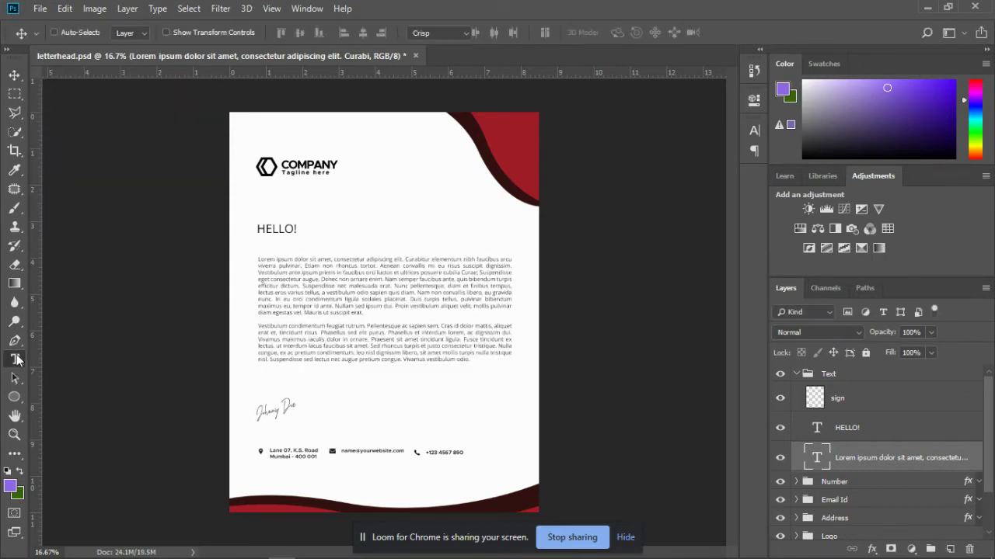
pyautogui.click(270, 268)
pyautogui.hotkey('ctrl', 'a')
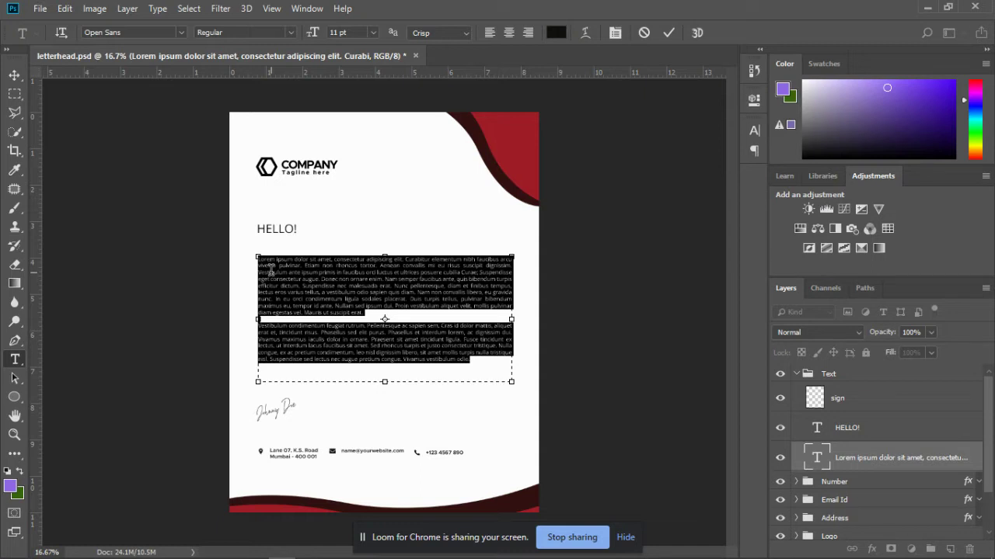
pyautogui.press('Delete')
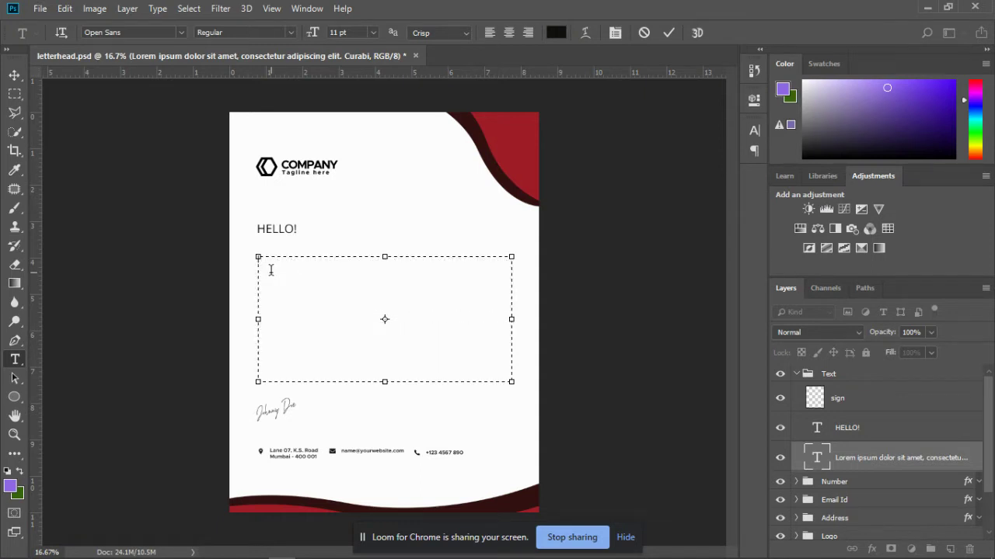
pyautogui.hotkey('ctrl', 'z')
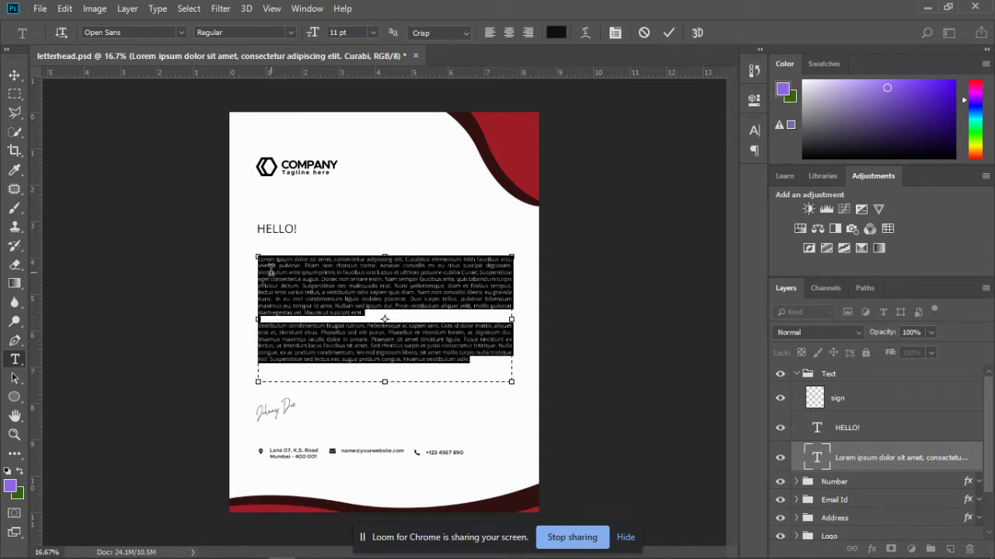
pyautogui.hotkey('ctrl', 'Return')
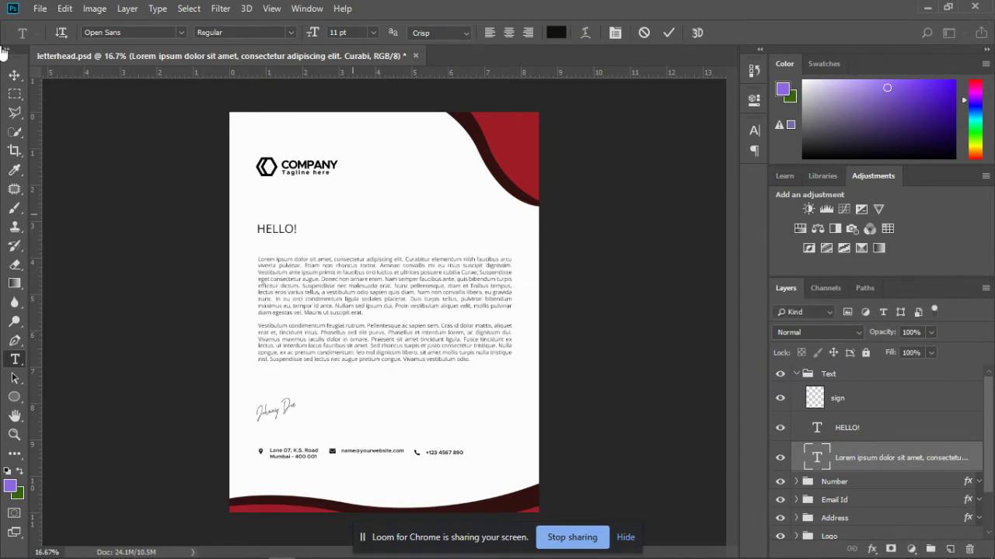
pyautogui.press('v')
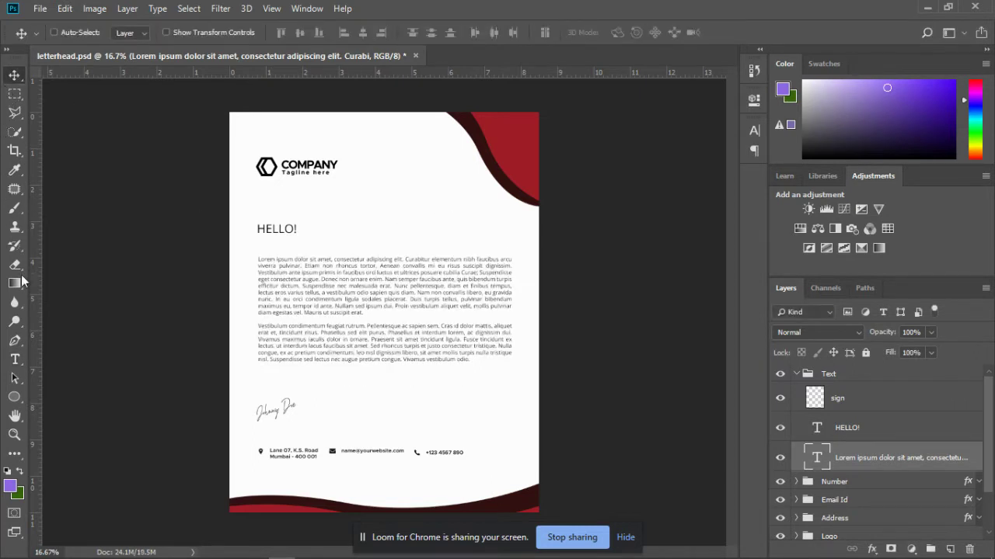
# Select all the body paragraph text again, then exit text editing
pyautogui.click(15, 359)
pyautogui.click(86, 360)
pyautogui.click(301, 280)
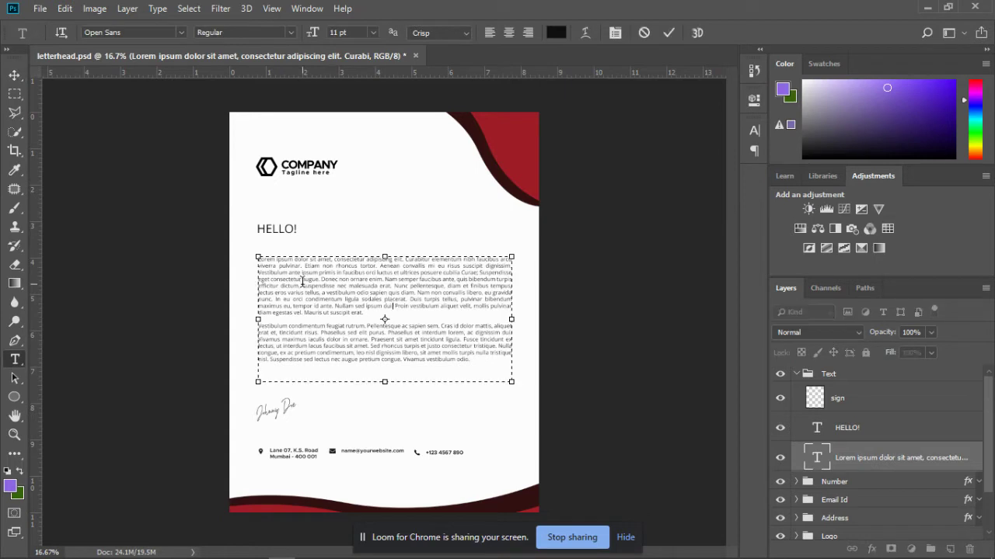
pyautogui.hotkey('ctrl', 'a')
pyautogui.click(15, 75)
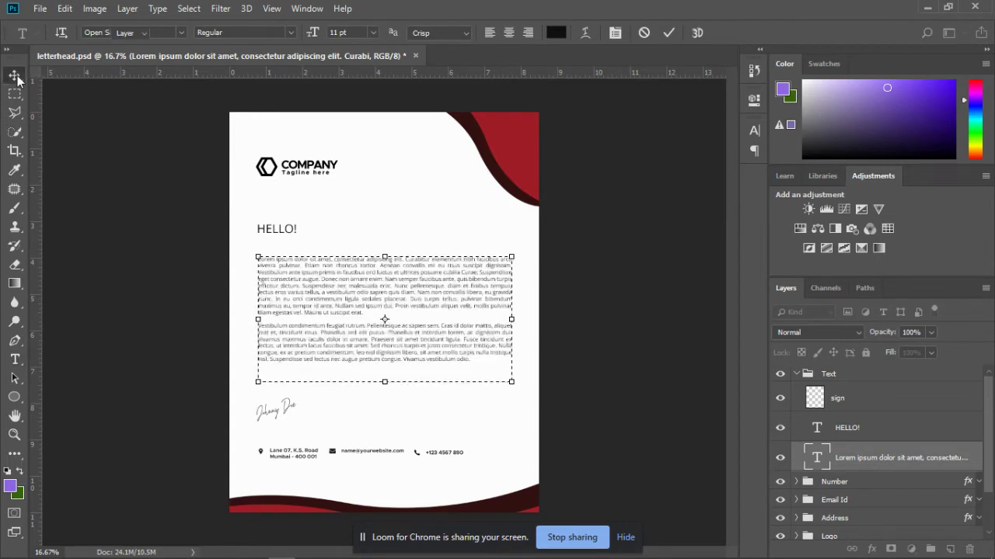
# Retype the HELLO! greeting as 'Hello Goody.' and commit the edit
pyautogui.click(15, 361)
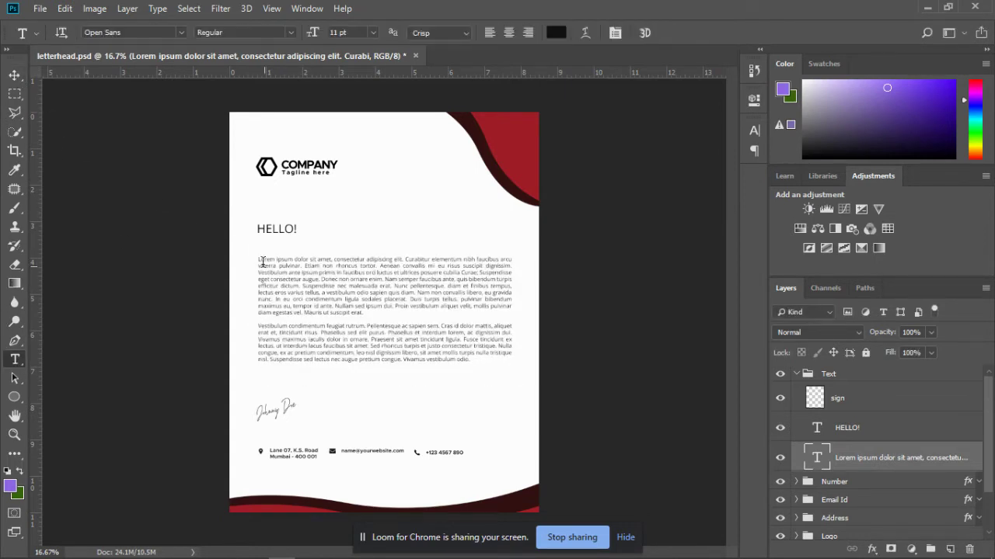
pyautogui.click(264, 226)
pyautogui.hotkey('ctrl', 'a')
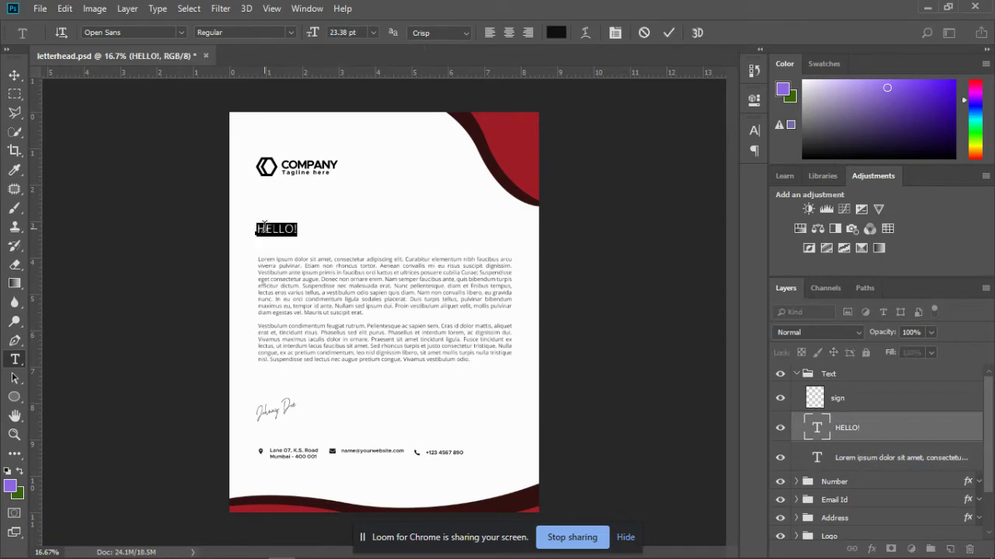
pyautogui.press('Right')
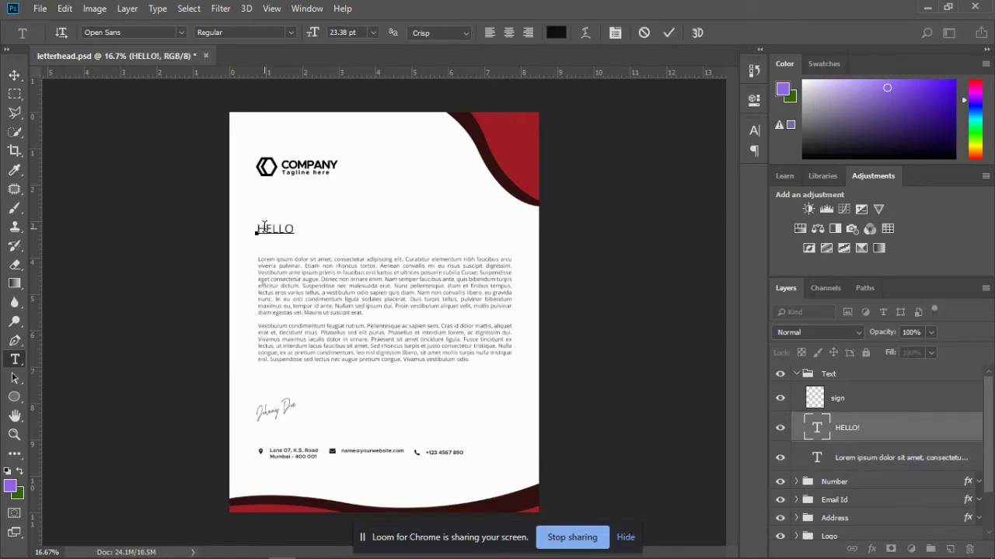
pyautogui.press('BackSpace')
pyautogui.press('BackSpace')
pyautogui.press('BackSpace')
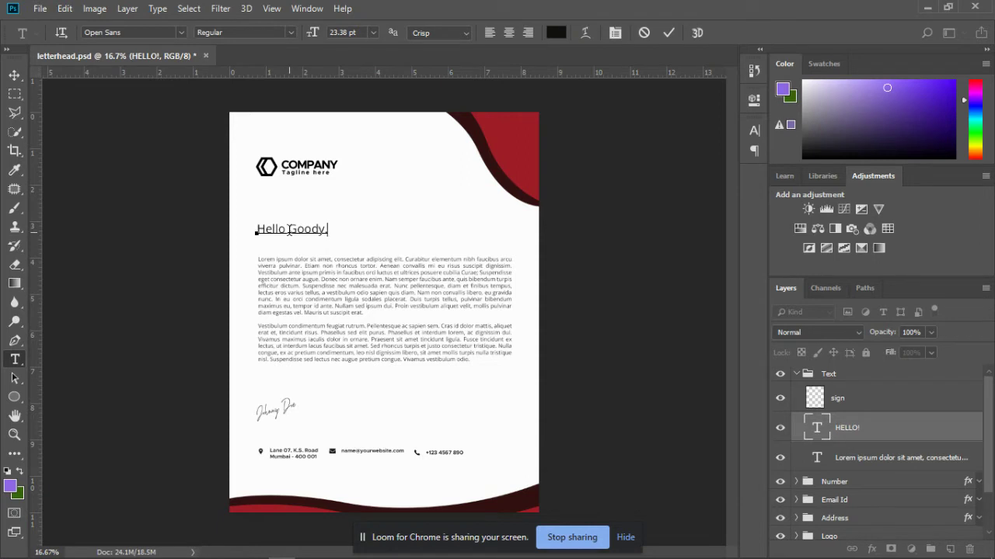
pyautogui.click(15, 74)
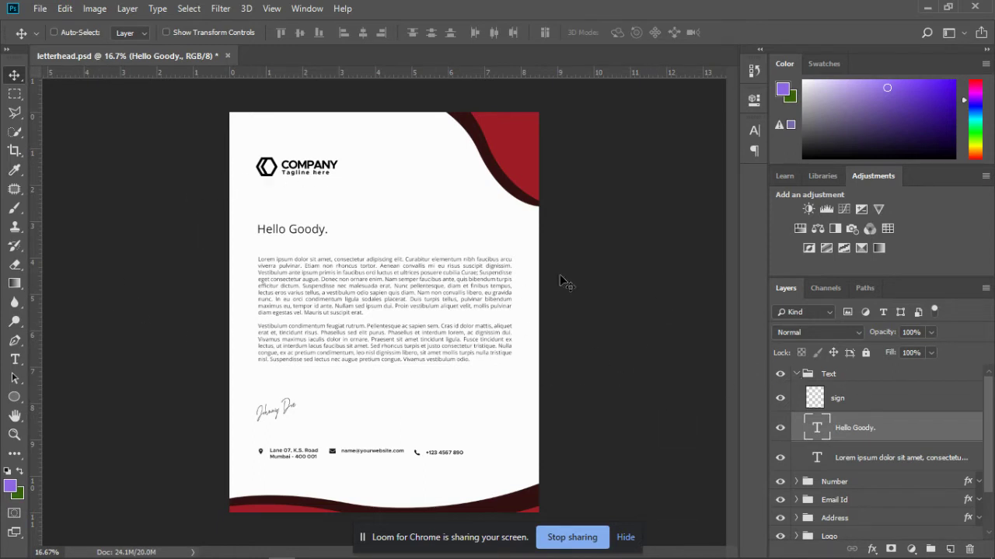
# Collapse the Text group and expand Logo and its 'Logo place here' subgroup
pyautogui.click(797, 374)
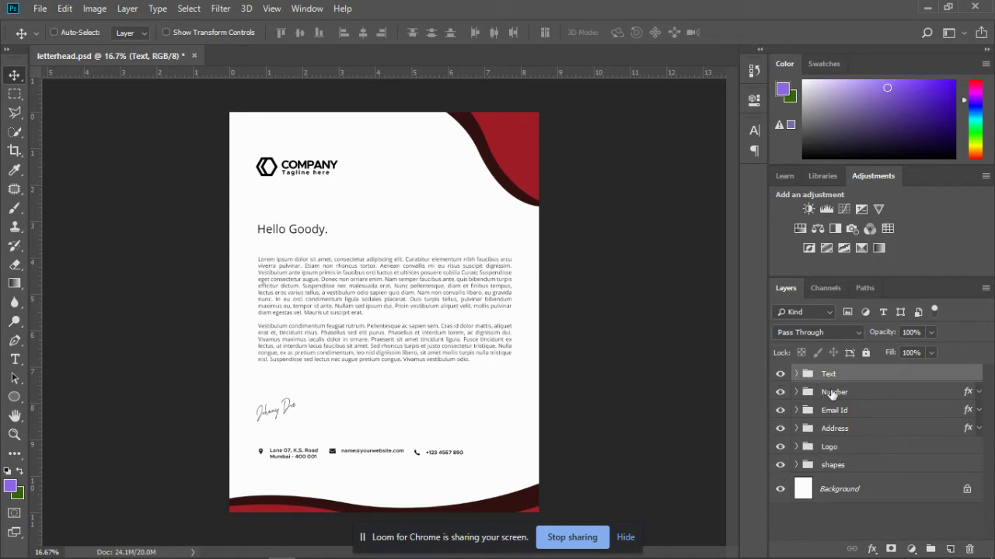
pyautogui.click(829, 461)
pyautogui.click(820, 449)
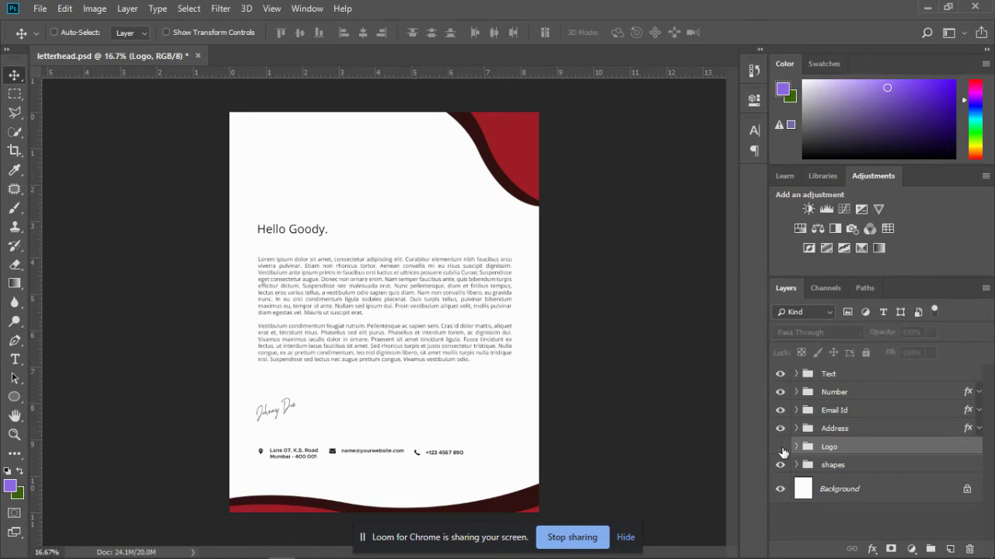
pyautogui.click(796, 447)
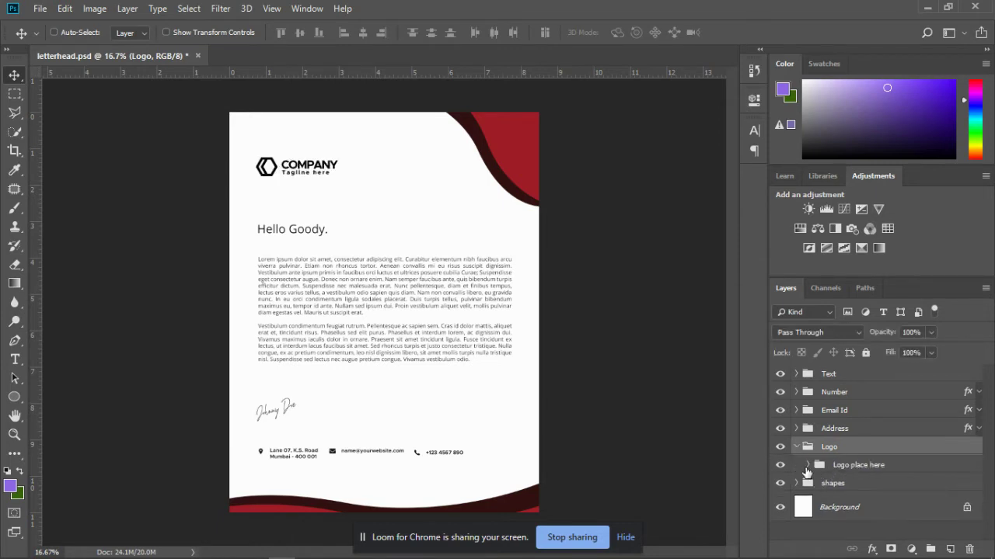
pyautogui.click(807, 465)
pyautogui.scroll(-2, 808, 482)
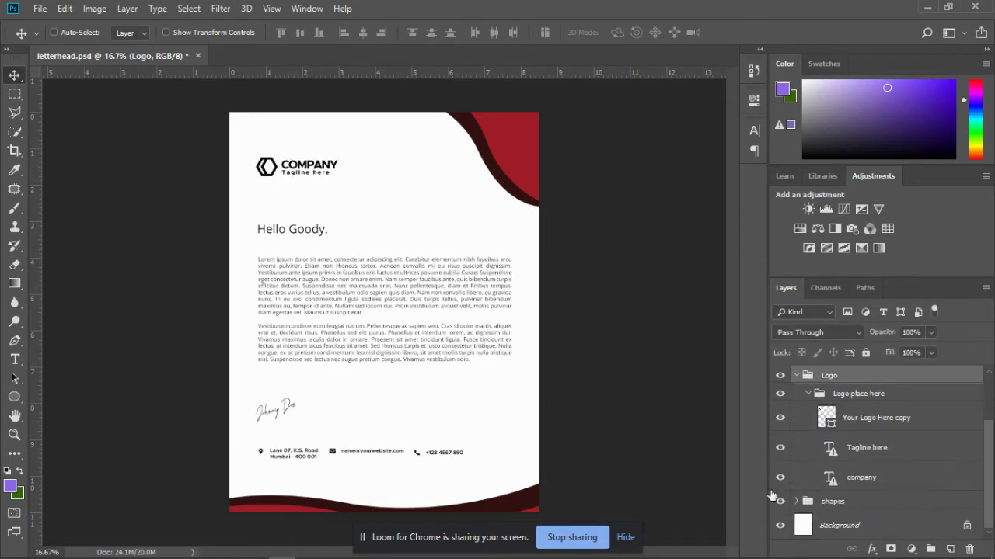
# Replace the COMPANY heading with 'B-RED RESOURCES', accepting the layout-change warning
pyautogui.click(18, 359)
pyautogui.click(299, 164)
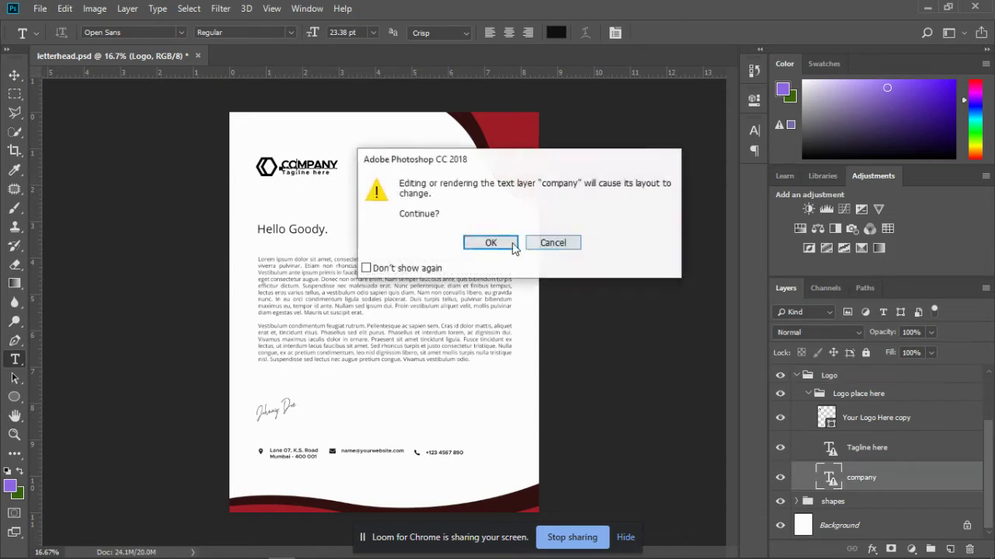
pyautogui.click(482, 245)
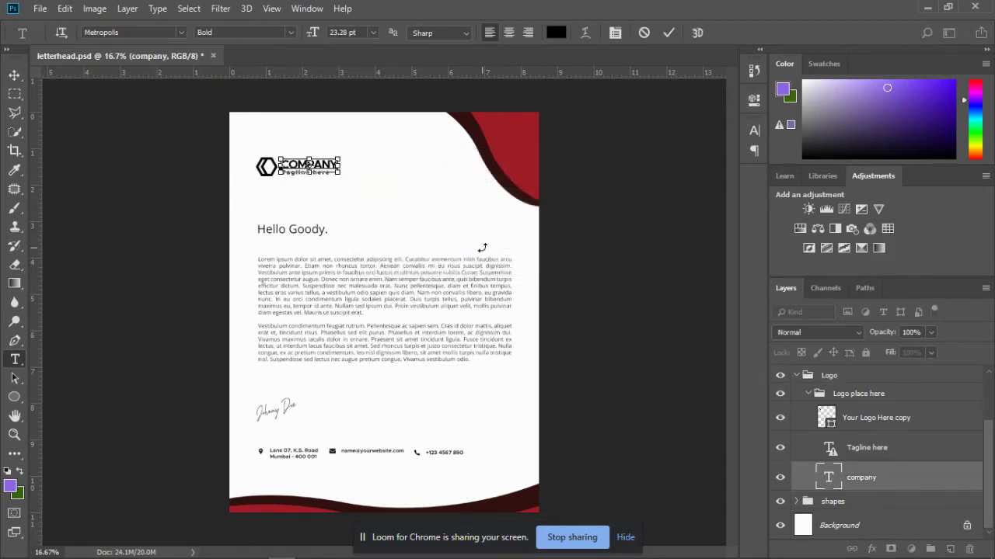
pyautogui.hotkey('ctrl', 'a')
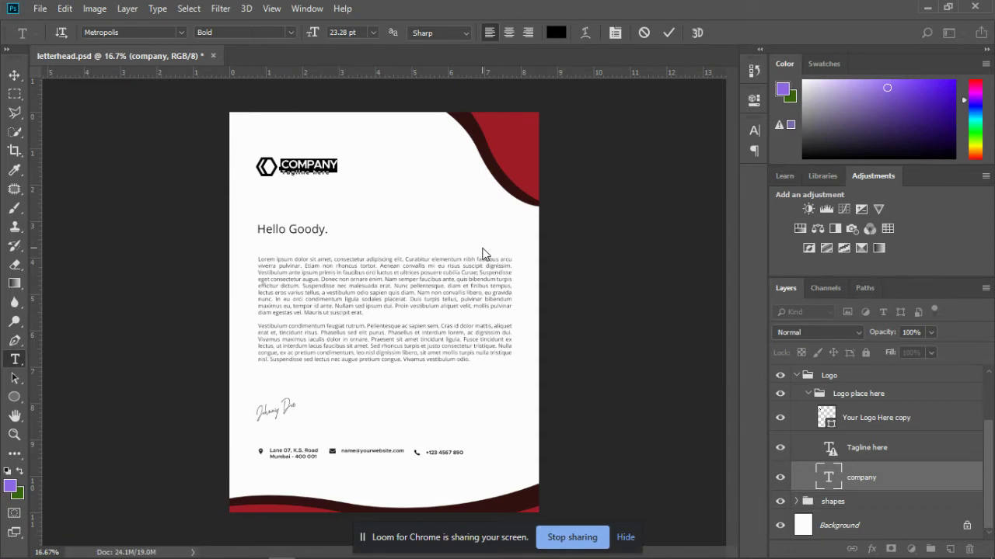
pyautogui.write('B-RED RESOURCES')
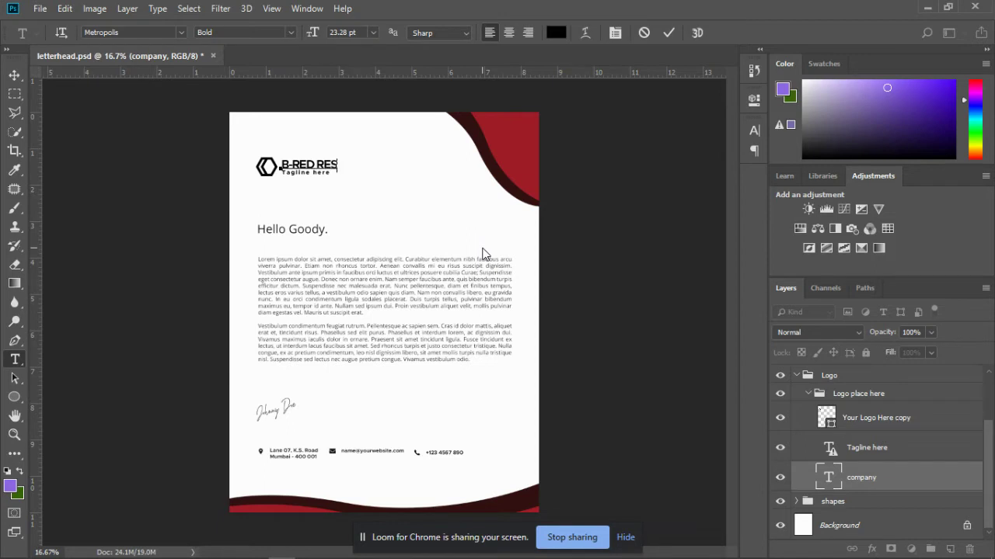
pyautogui.click(14, 75)
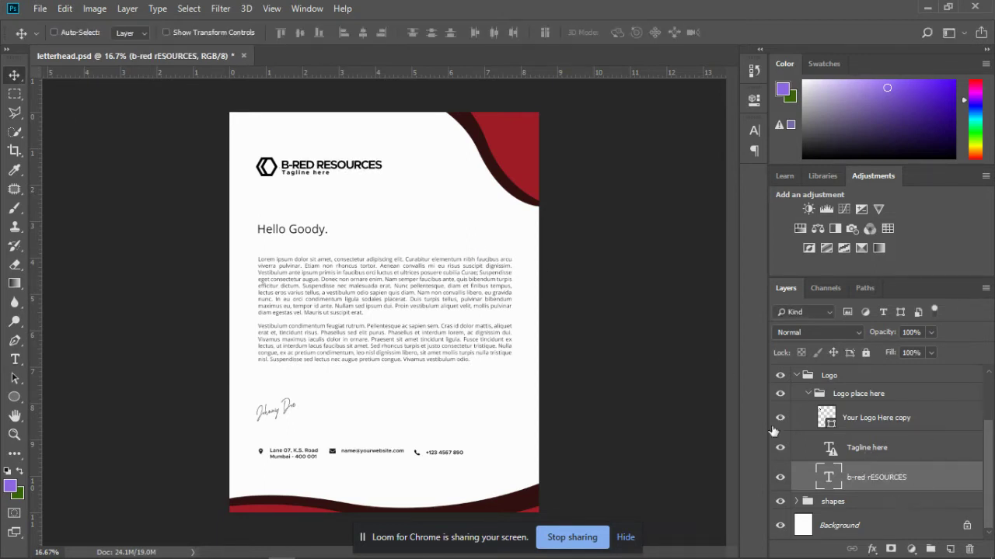
# Hide the Tagline here layer
pyautogui.hotkey('alt', ']')
pyautogui.press('t')
pyautogui.click(304, 170)
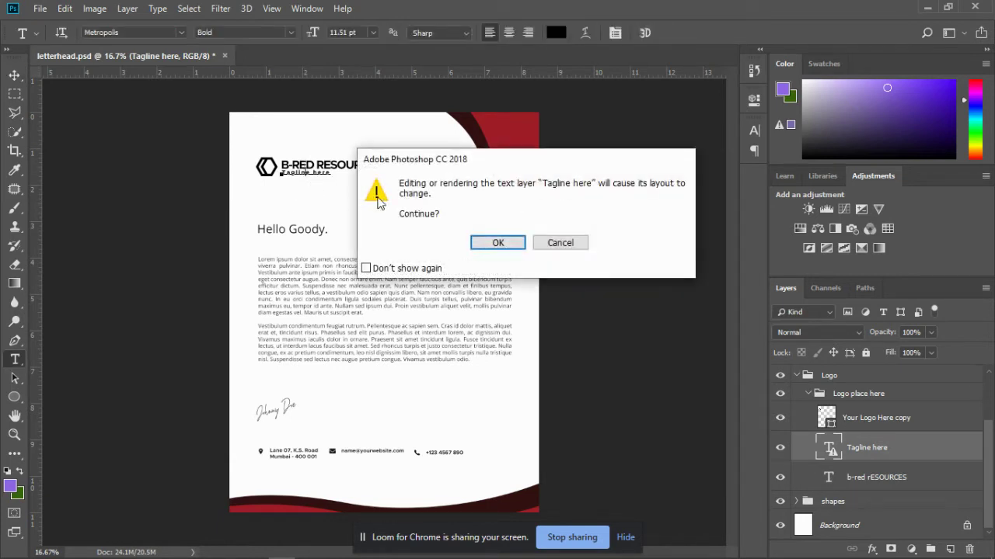
pyautogui.click(494, 243)
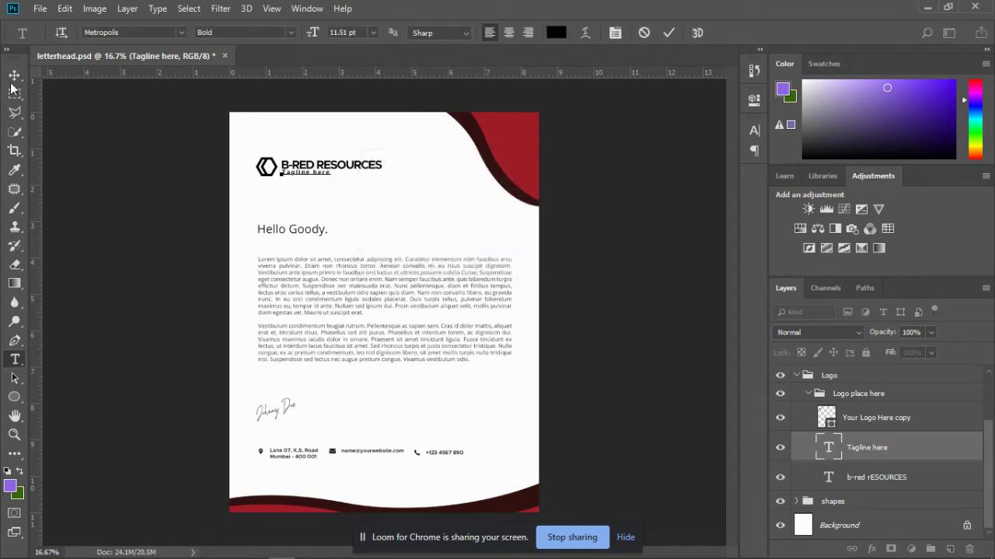
pyautogui.press('v')
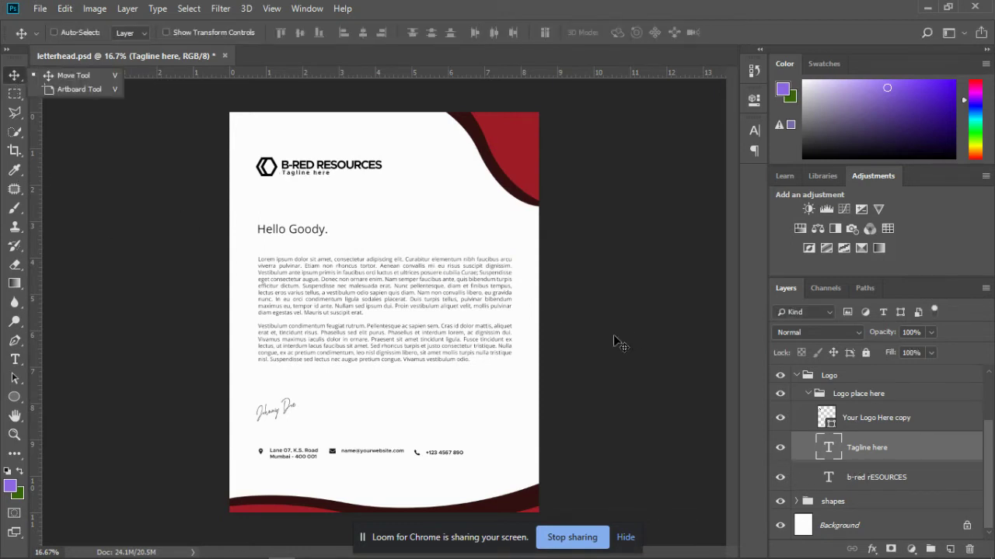
pyautogui.click(779, 452)
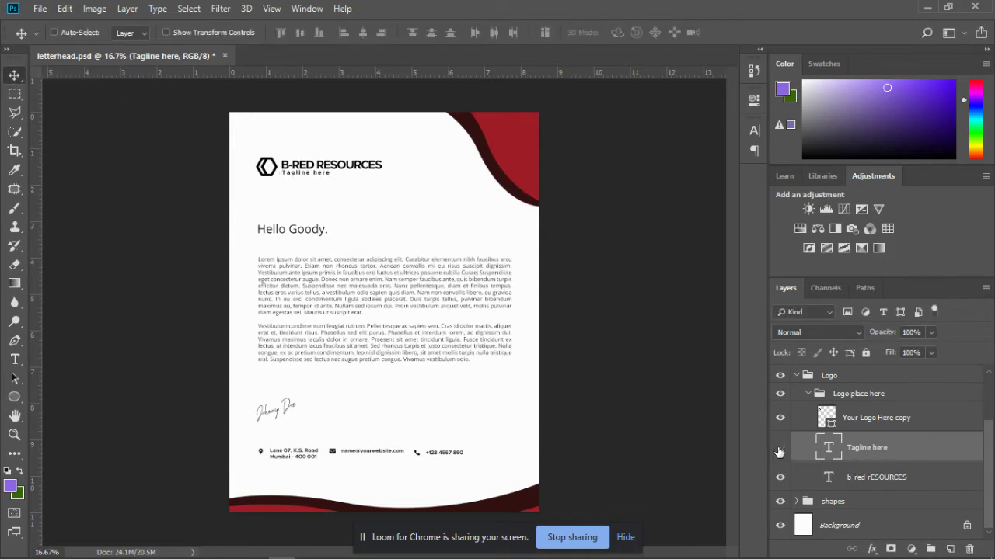
# Nudge the B-RED RESOURCES heading slightly down and into position
pyautogui.click(846, 476)
pyautogui.moveTo(438, 184); pyautogui.dragTo(436, 187)
pyautogui.press('Right')
pyautogui.press('Right')
pyautogui.press('Up')
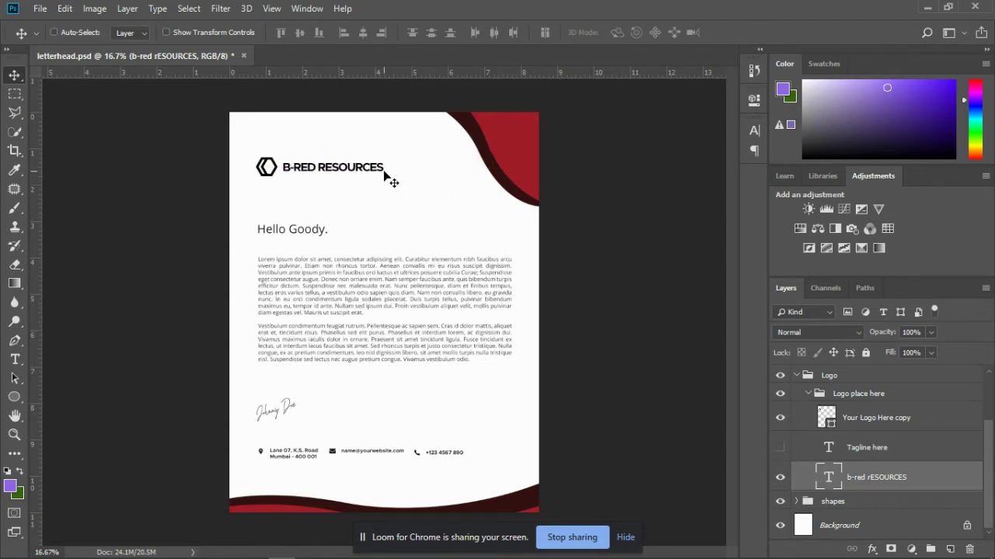
# Select the Your Logo Here copy layer and bring up the sm icos icon folder
pyautogui.click(871, 424)
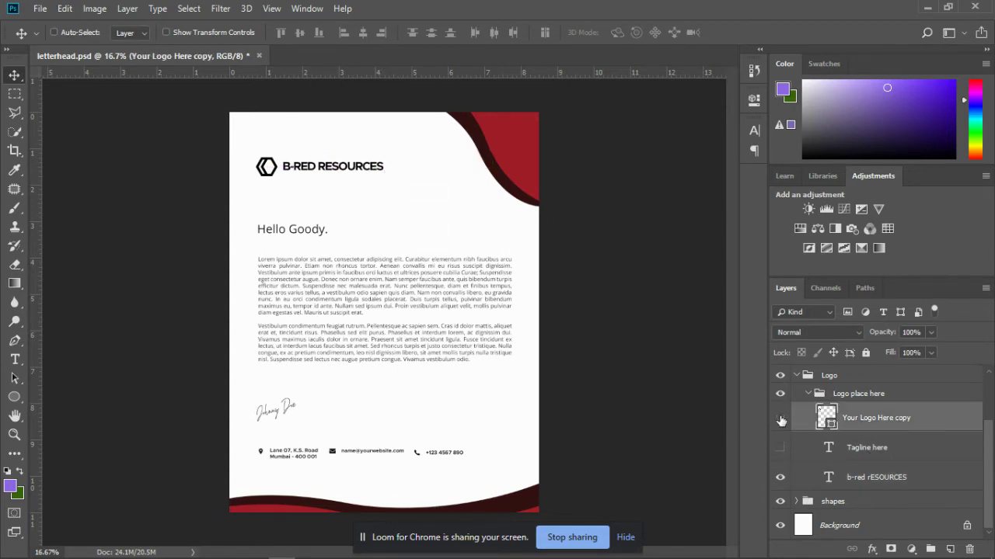
pyautogui.moveTo(139, 556)
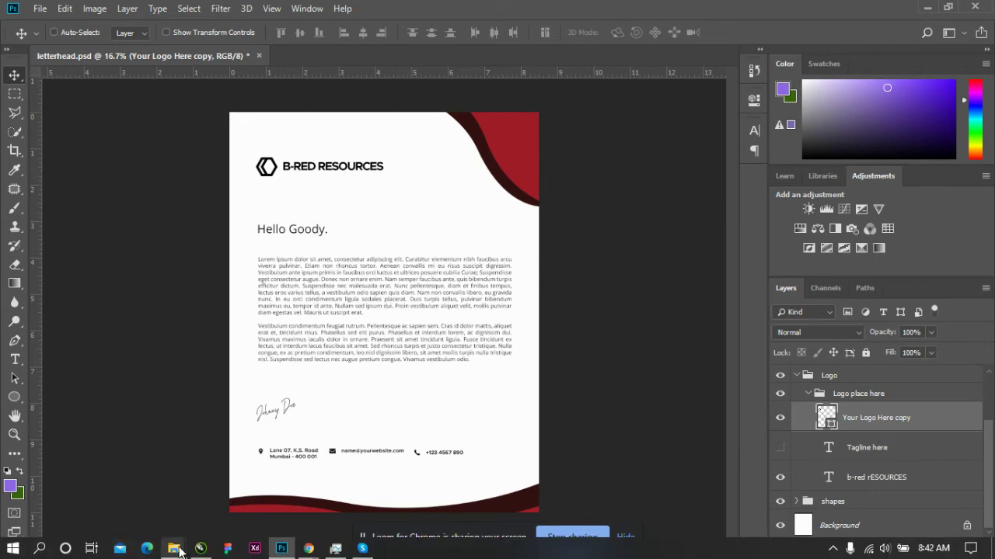
pyautogui.moveTo(178, 551)
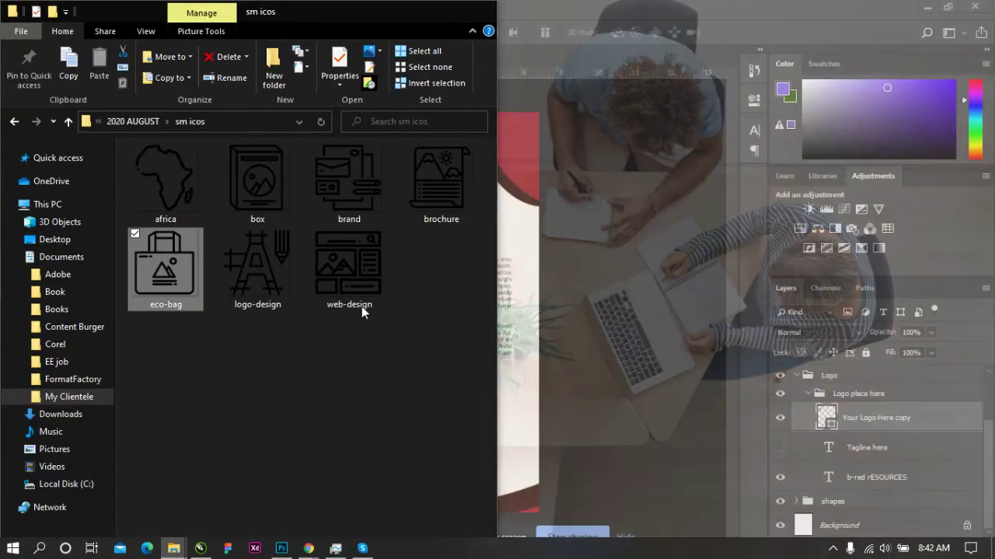
pyautogui.click(91, 488)
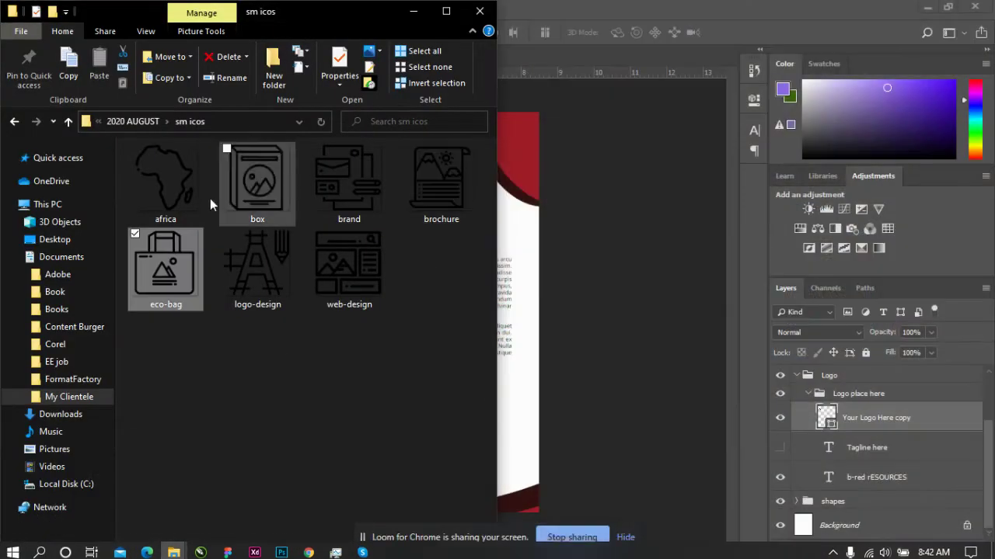
# Place the logo-design icon into the letterhead and scale it to about 29%
pyautogui.moveTo(281, 294); pyautogui.dragTo(567, 295)
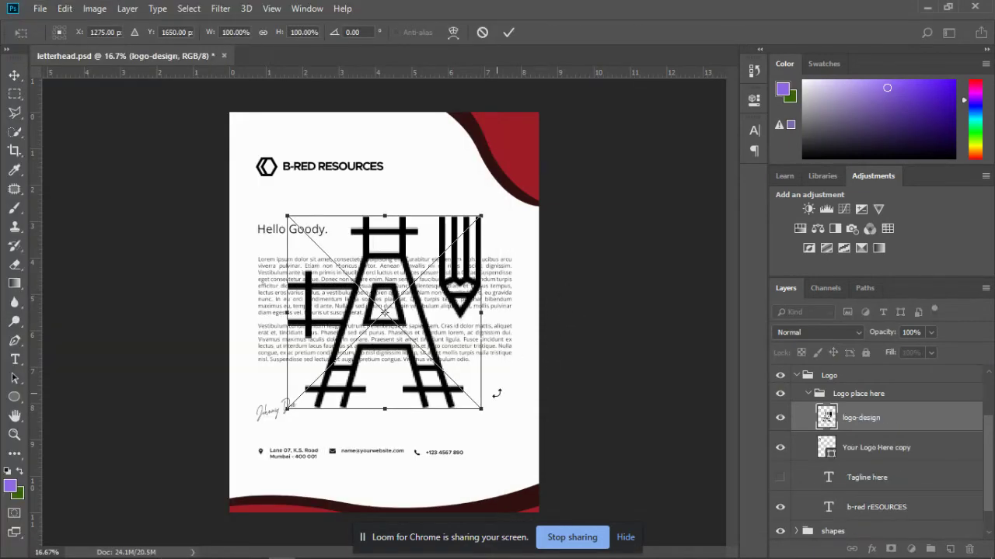
pyautogui.moveTo(481, 414)
pyautogui.mouseDown()
pyautogui.moveTo(268, 194)
pyautogui.moveTo(490, 358)
pyautogui.moveTo(495, 423)
pyautogui.moveTo(476, 404)
pyautogui.mouseUp()
pyautogui.moveTo(282, 212); pyautogui.dragTo(300, 228)
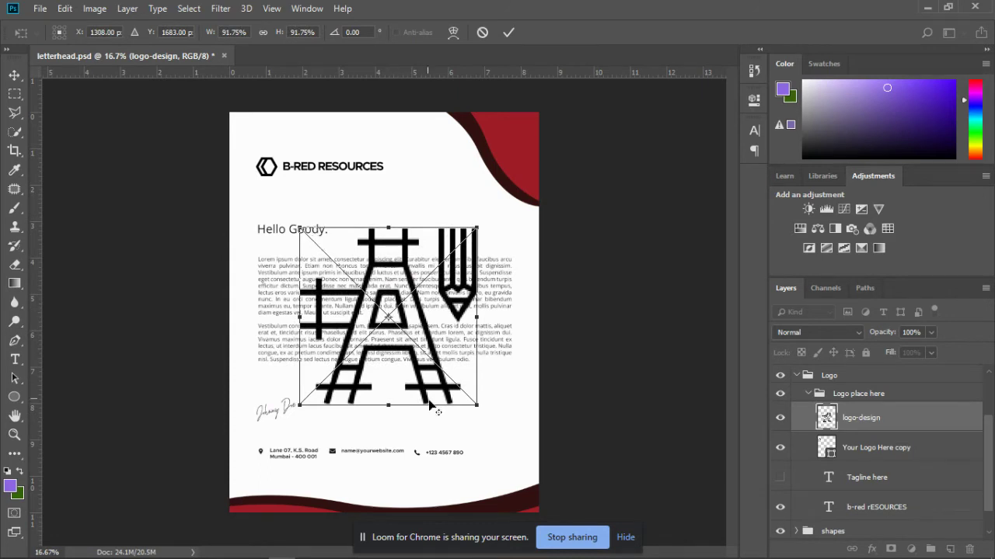
pyautogui.moveTo(473, 407); pyautogui.dragTo(278, 194)
pyautogui.press('Return')
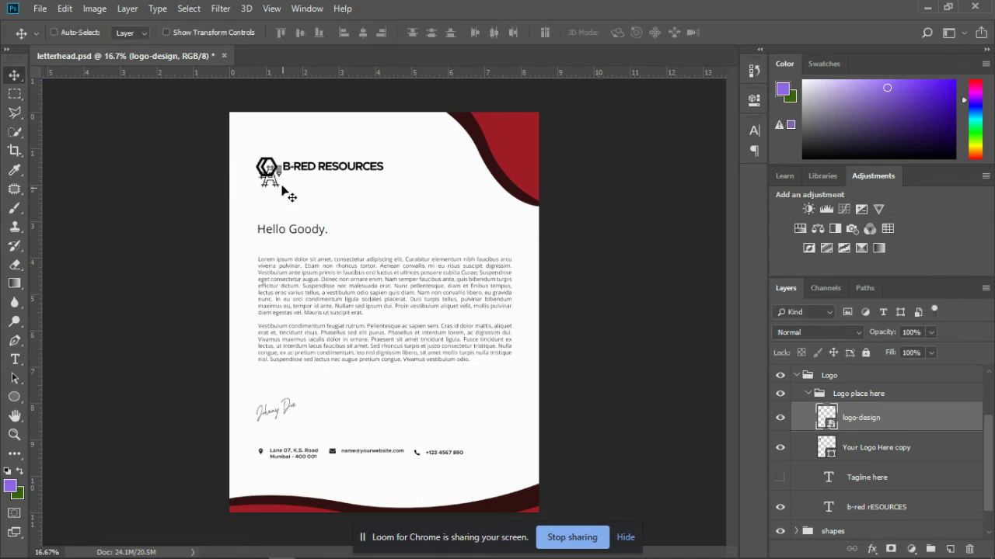
# Position the icon, hide the old hexagon logo and collapse 'Logo place here'
pyautogui.moveTo(282, 190); pyautogui.dragTo(280, 178)
pyautogui.scroll(-1, 880, 390)
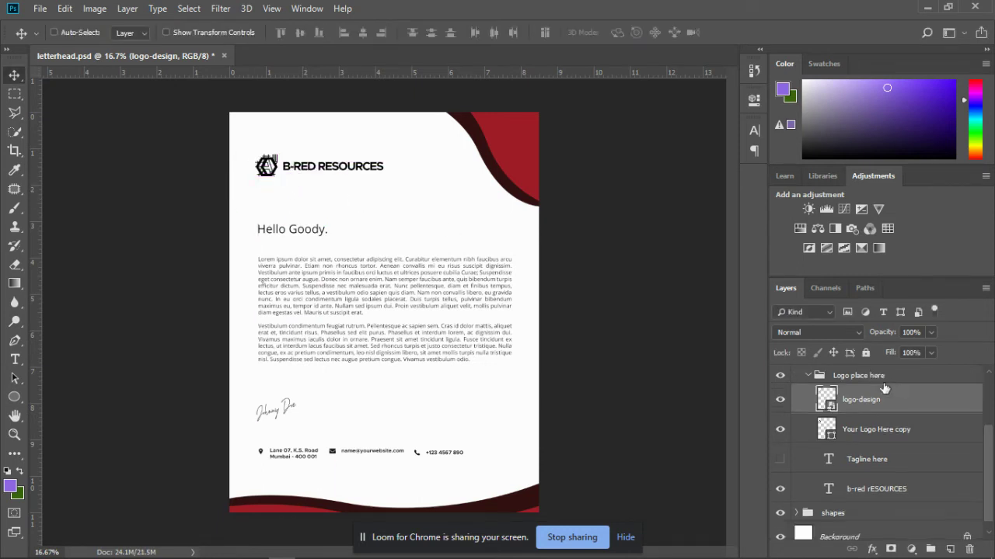
pyautogui.click(780, 429)
pyautogui.scroll(1, 793, 427)
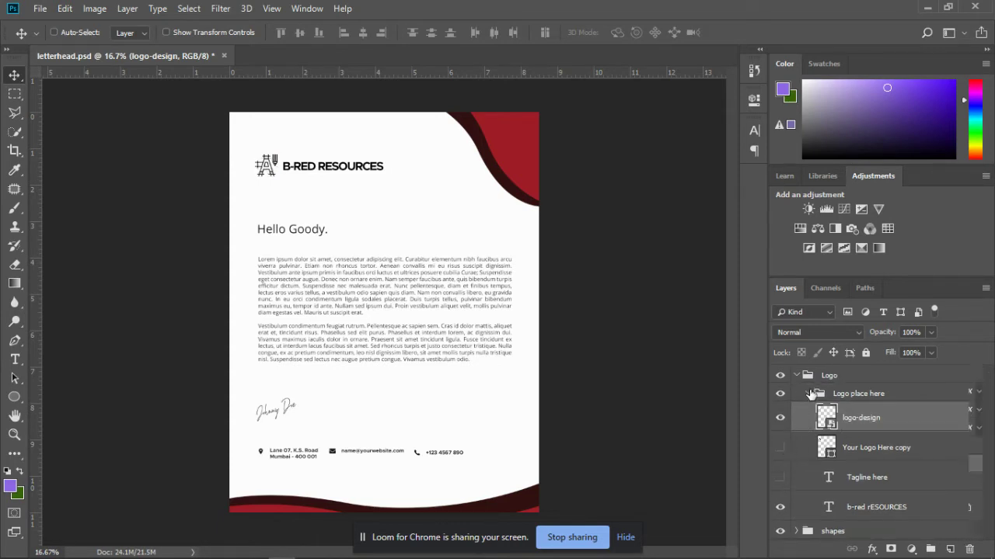
pyautogui.click(809, 394)
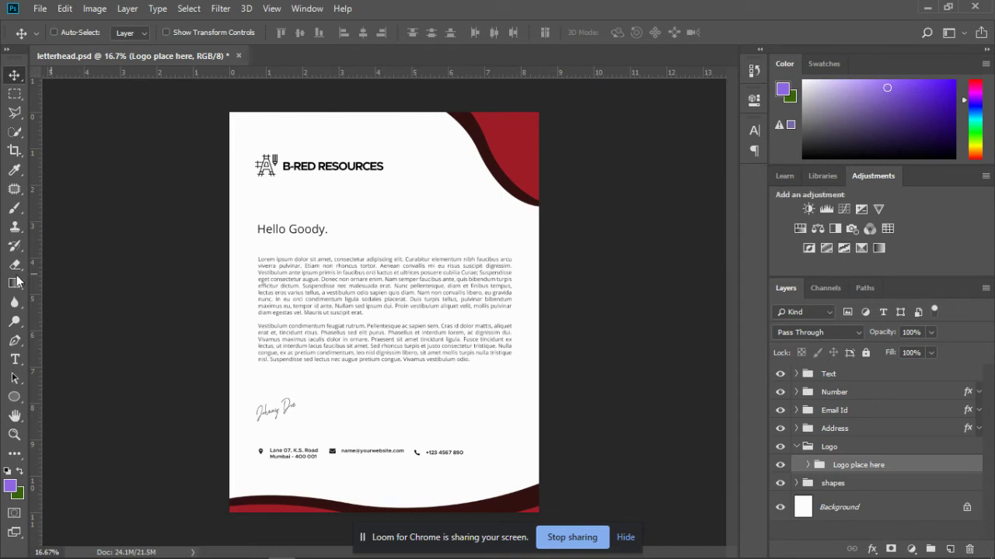
# Nudge the logo slightly right and expand the shapes group to identify the wave layers
pyautogui.moveTo(501, 139); pyautogui.dragTo(503, 142)
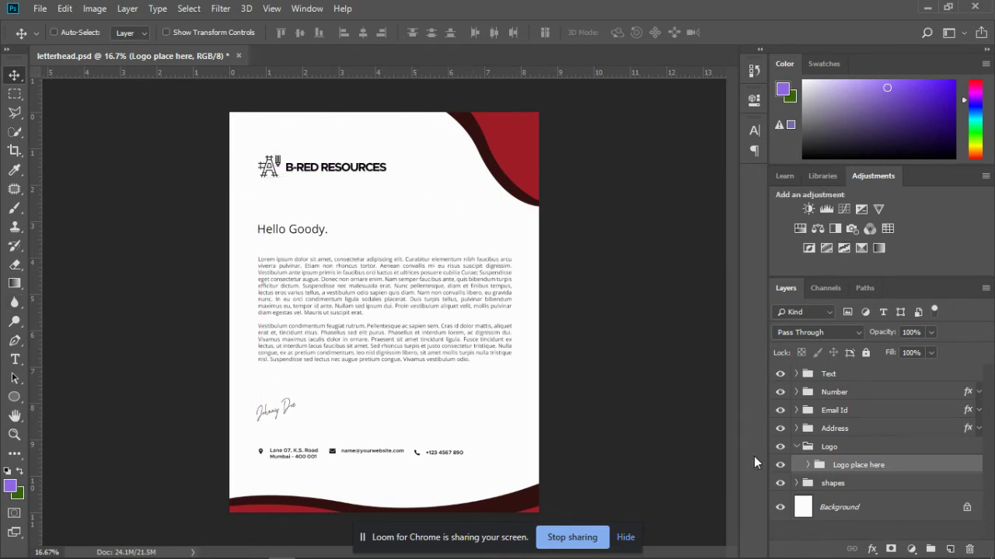
pyautogui.click(782, 485)
pyautogui.click(781, 485)
pyautogui.click(796, 483)
pyautogui.scroll(-2, 798, 488)
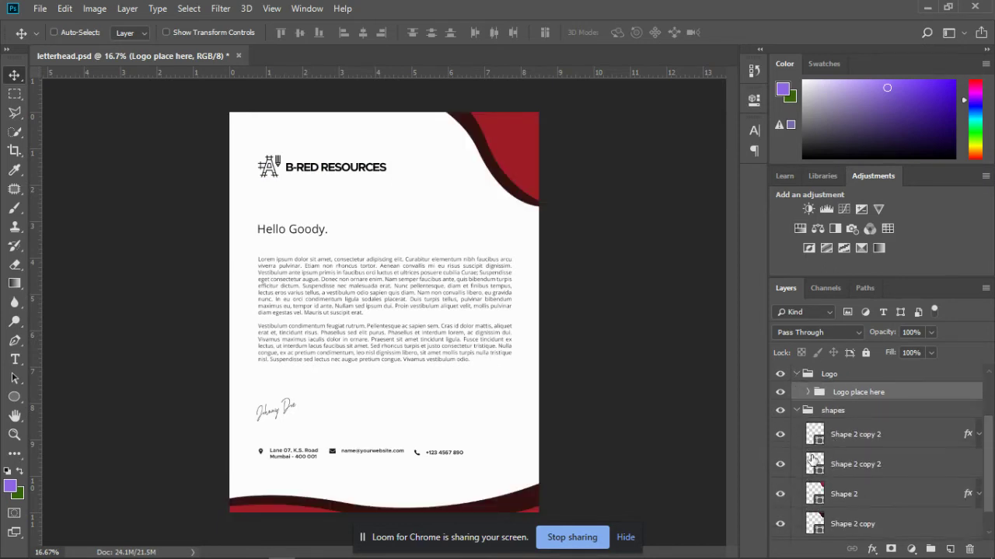
pyautogui.click(780, 437)
pyautogui.click(779, 436)
pyautogui.click(779, 437)
pyautogui.click(779, 437)
# Recolour the red bottom wave to a teal shade
pyautogui.doubleClick(816, 440)
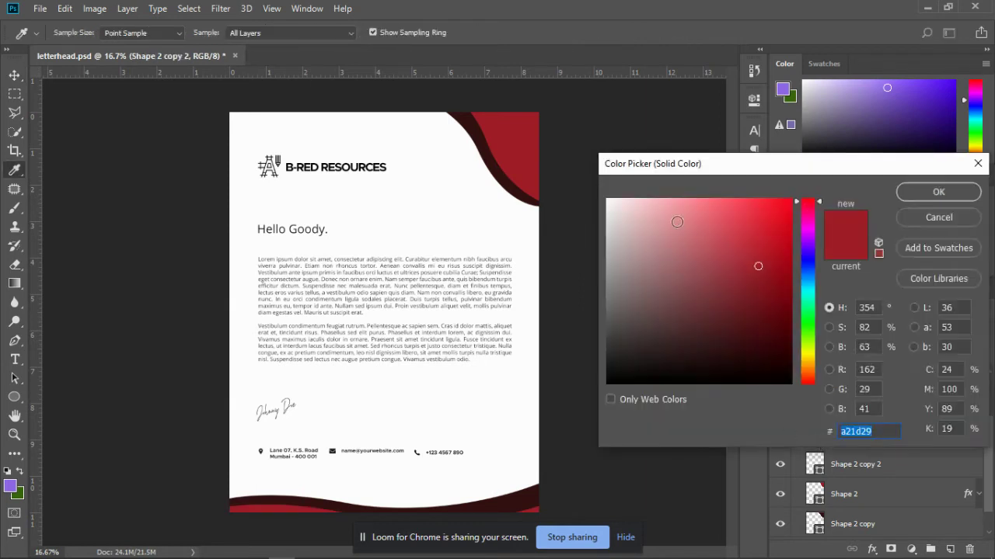
pyautogui.click(813, 299)
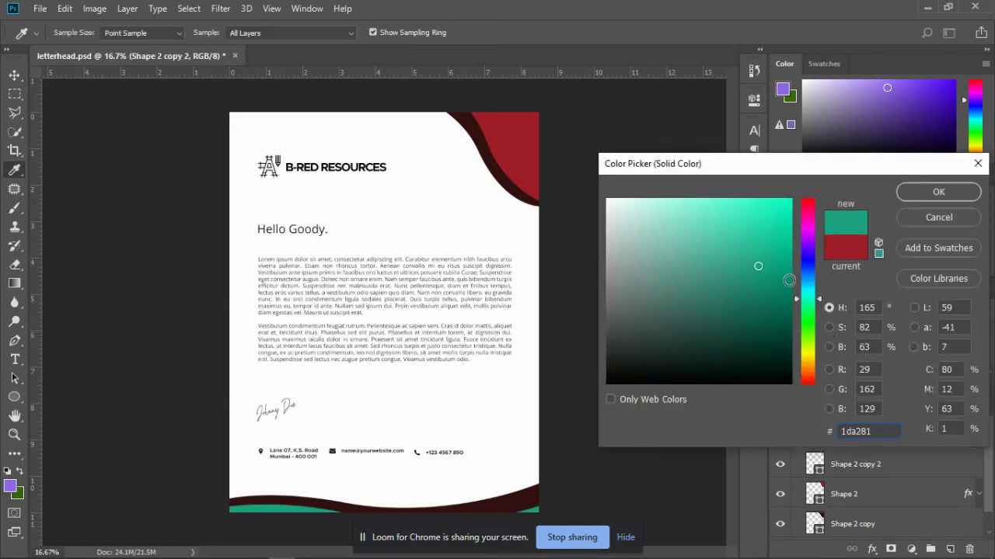
pyautogui.click(716, 225)
pyautogui.click(906, 191)
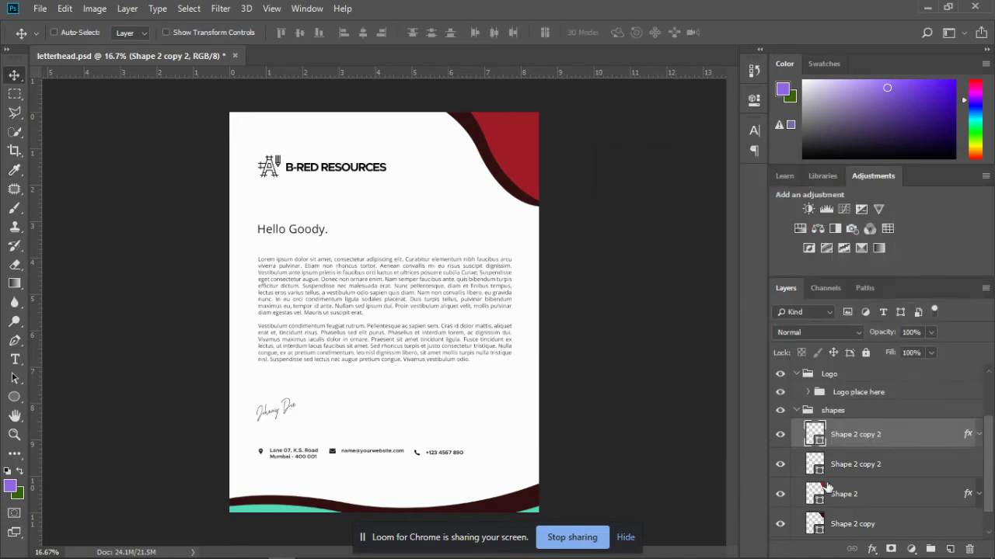
# Recolour the dark-red Shape 2 copy 2 wave to a deeper teal
pyautogui.click(818, 468)
pyautogui.doubleClick(819, 467)
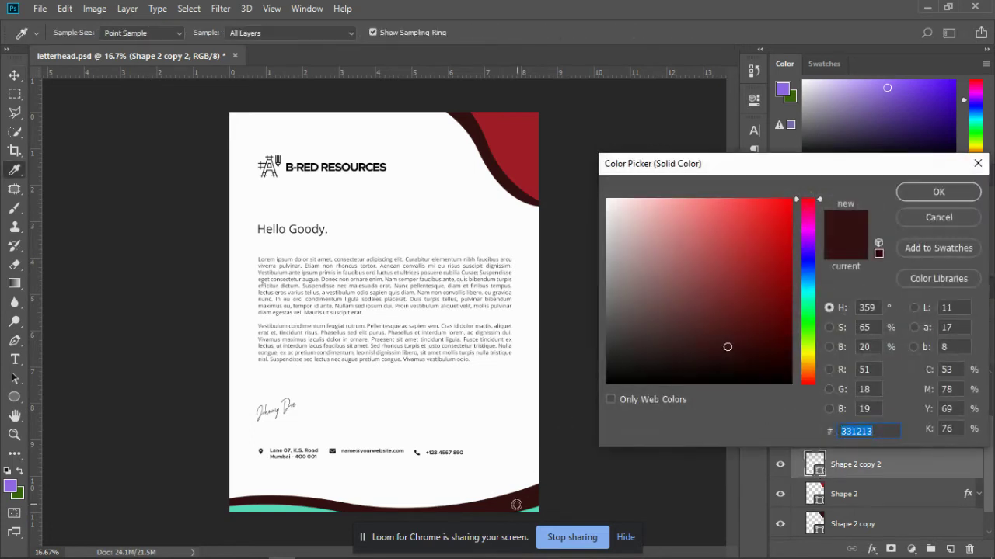
pyautogui.click(280, 508)
pyautogui.click(742, 251)
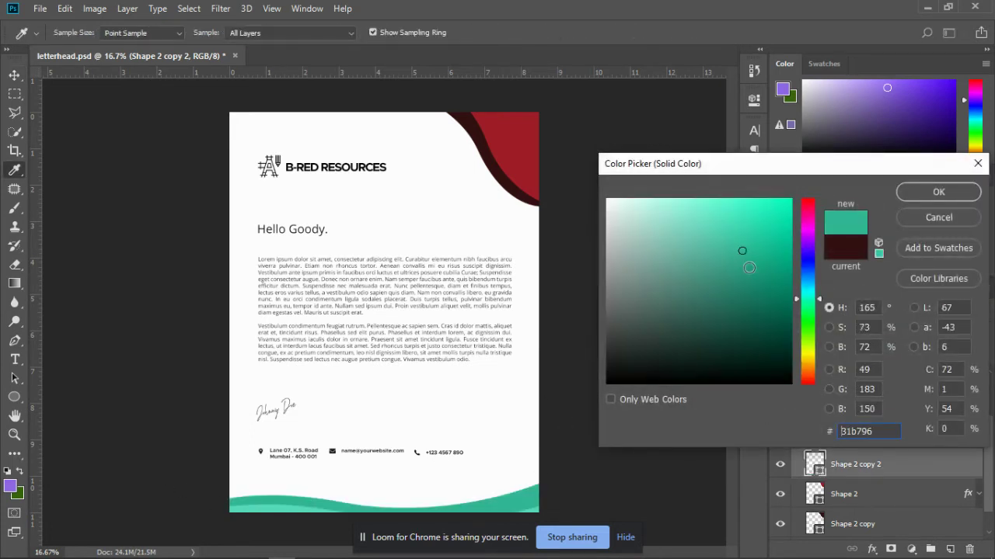
pyautogui.click(749, 280)
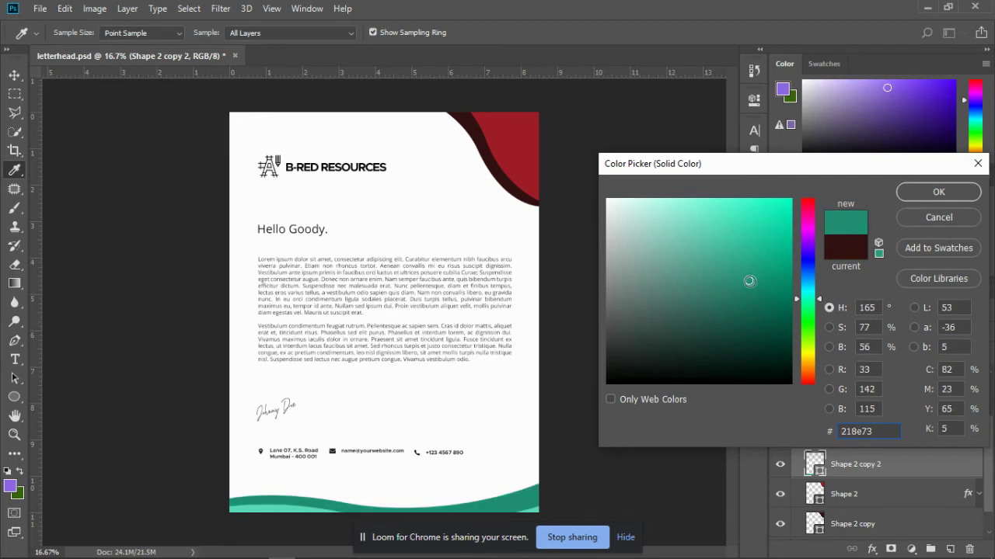
pyautogui.click(918, 192)
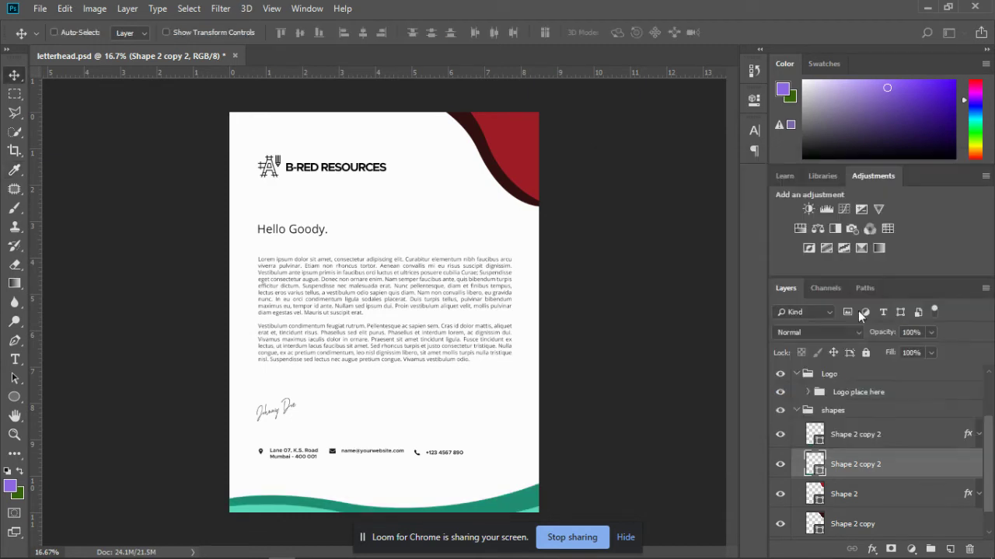
# Recolour the top-right Shape 2 and Shape 2 copy to teal #58daba and #218e73
pyautogui.click(821, 499)
pyautogui.doubleClick(822, 499)
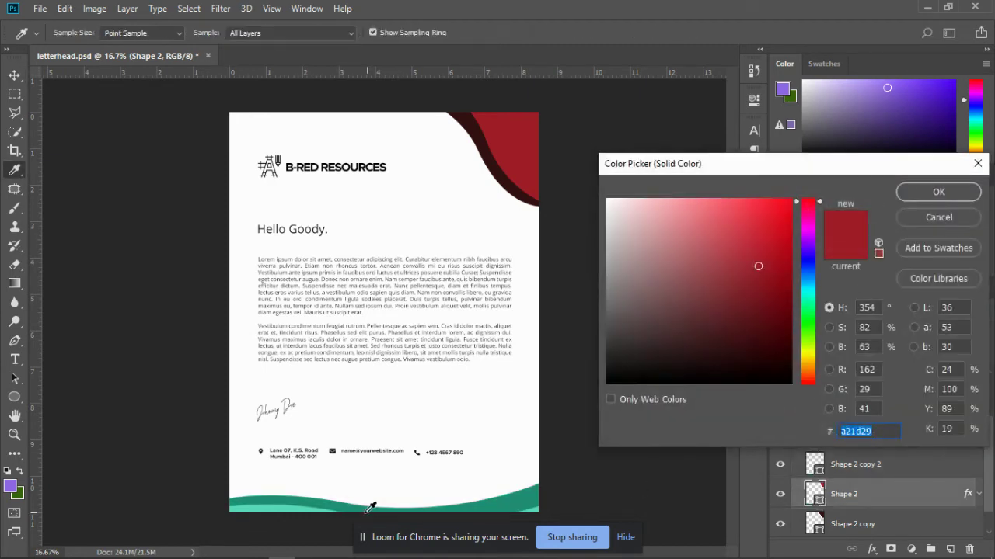
pyautogui.click(285, 505)
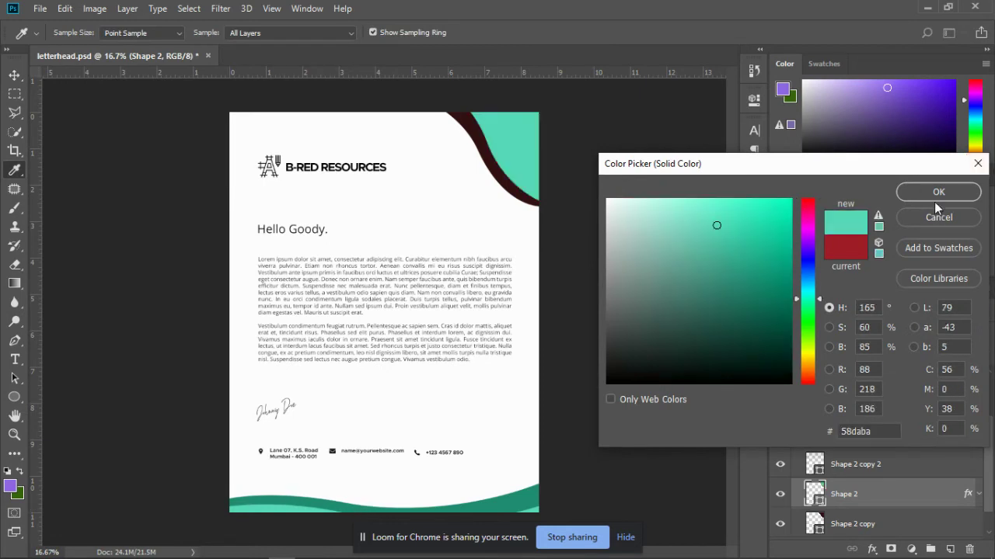
pyautogui.click(913, 192)
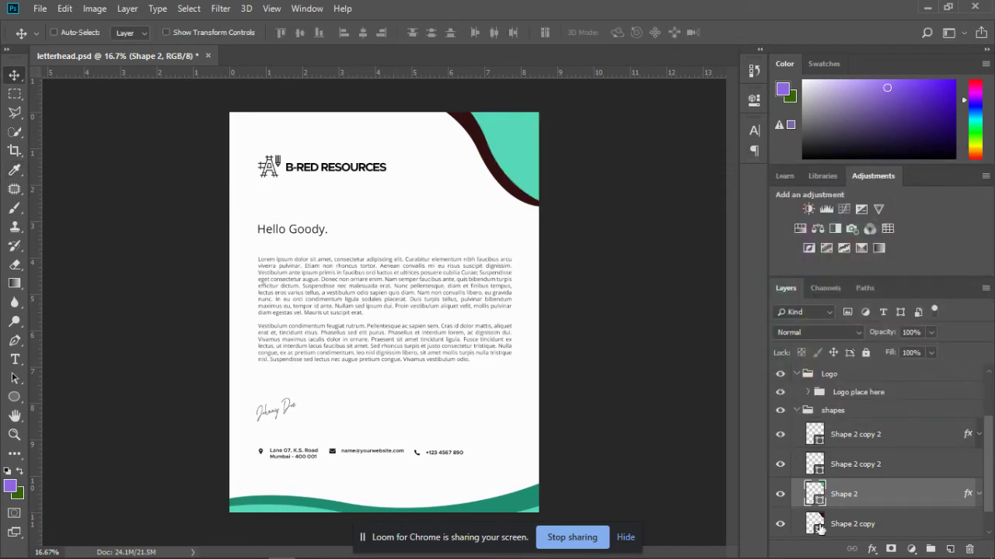
pyautogui.click(790, 528)
pyautogui.doubleClick(814, 525)
pyautogui.click(326, 497)
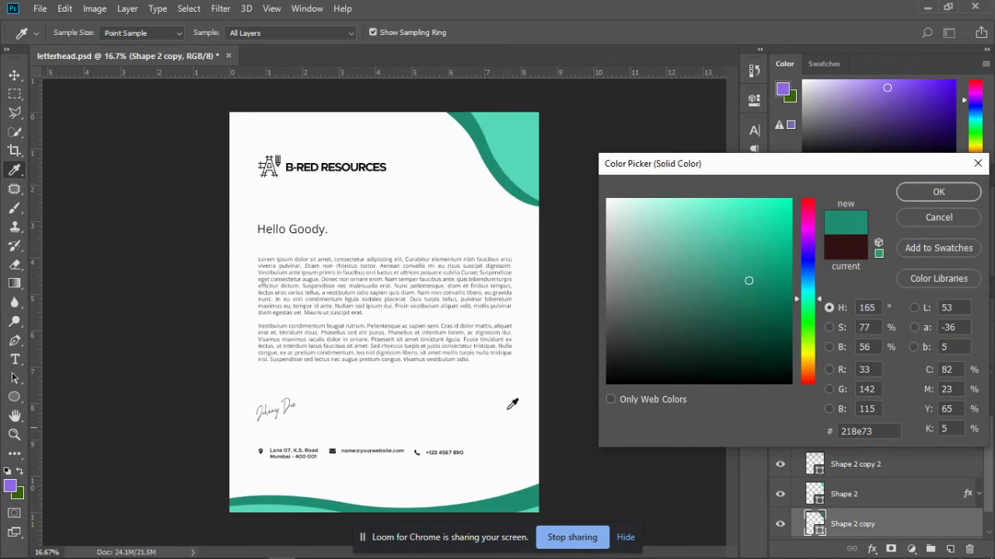
pyautogui.click(939, 191)
# Collapse the shapes and Logo layer groups and switch to the Horizontal Type tool
pyautogui.scroll(1, 796, 486)
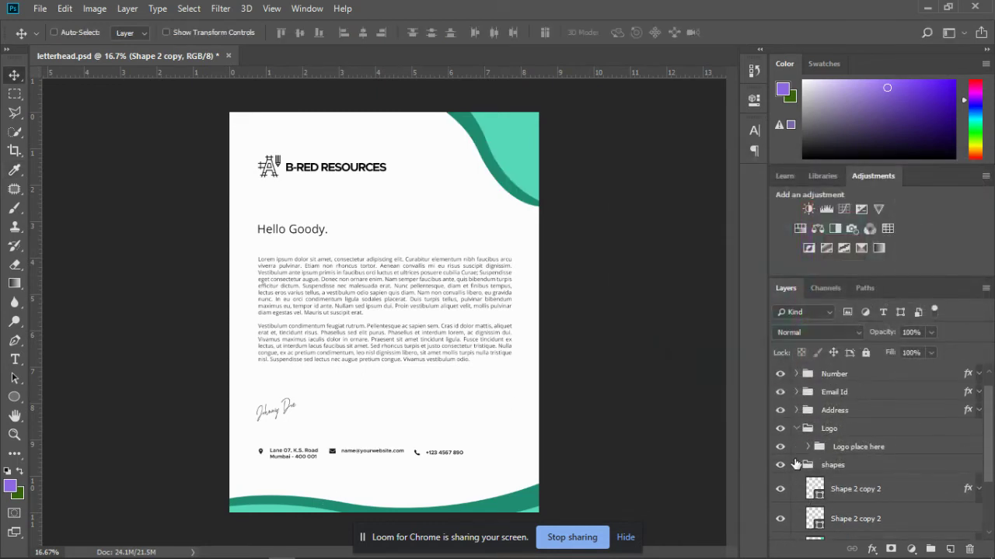
pyautogui.click(796, 465)
pyautogui.click(797, 447)
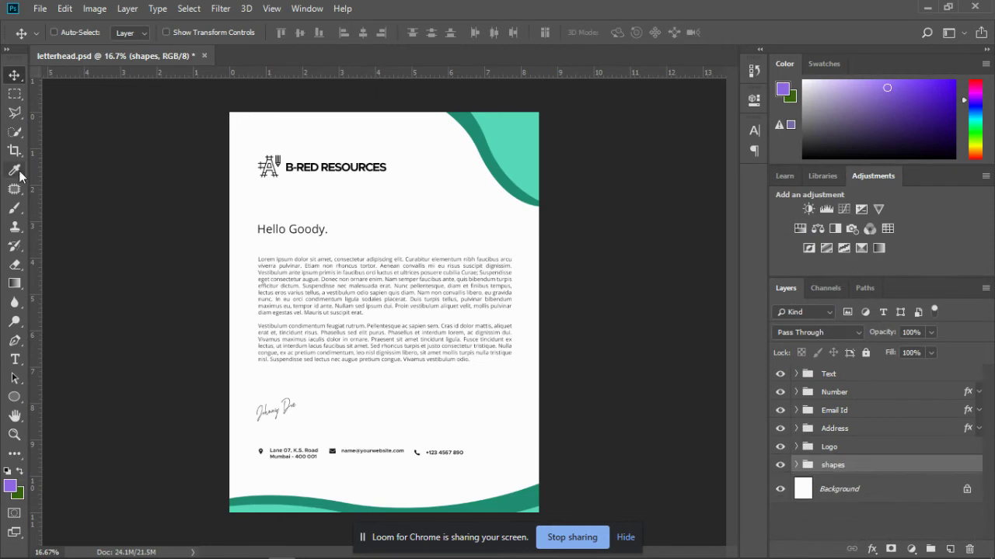
pyautogui.click(15, 95)
pyautogui.click(15, 75)
pyautogui.click(15, 359)
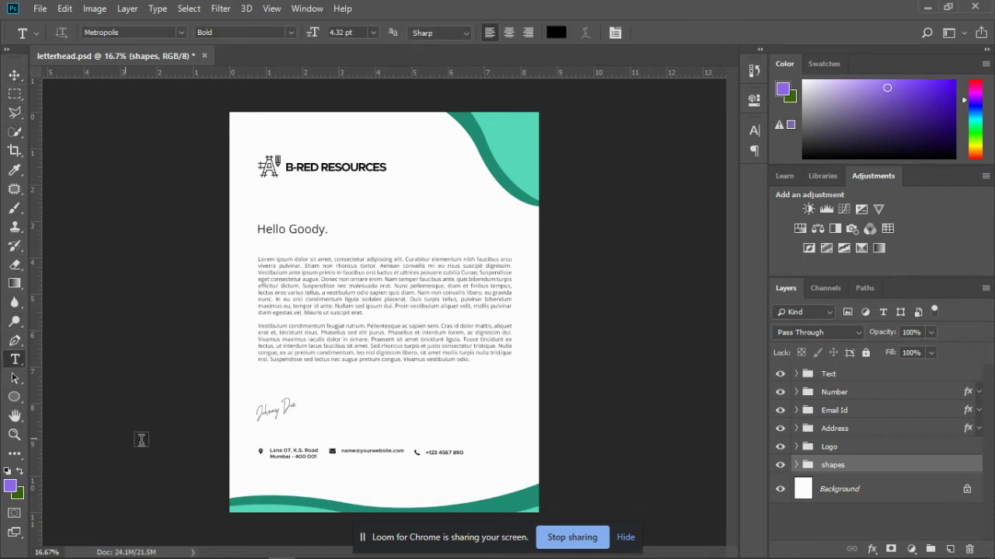
# Accept the layout-change warning on the address text and commit it
pyautogui.click(277, 451)
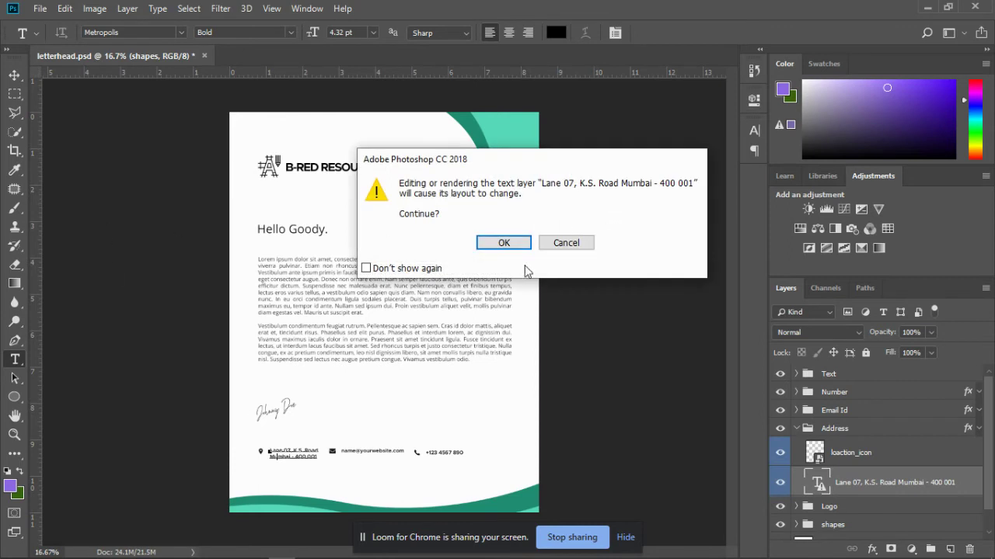
pyautogui.click(503, 243)
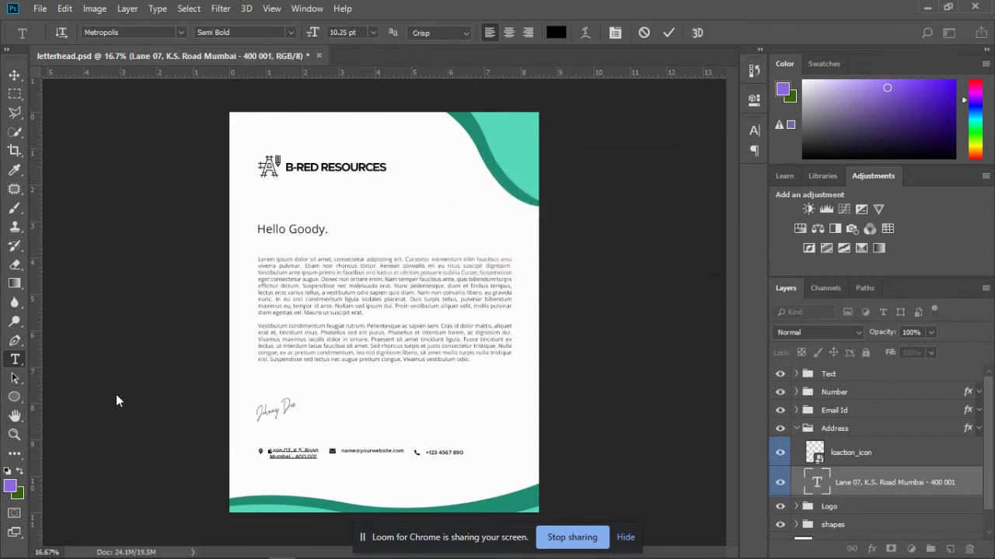
pyautogui.click(14, 75)
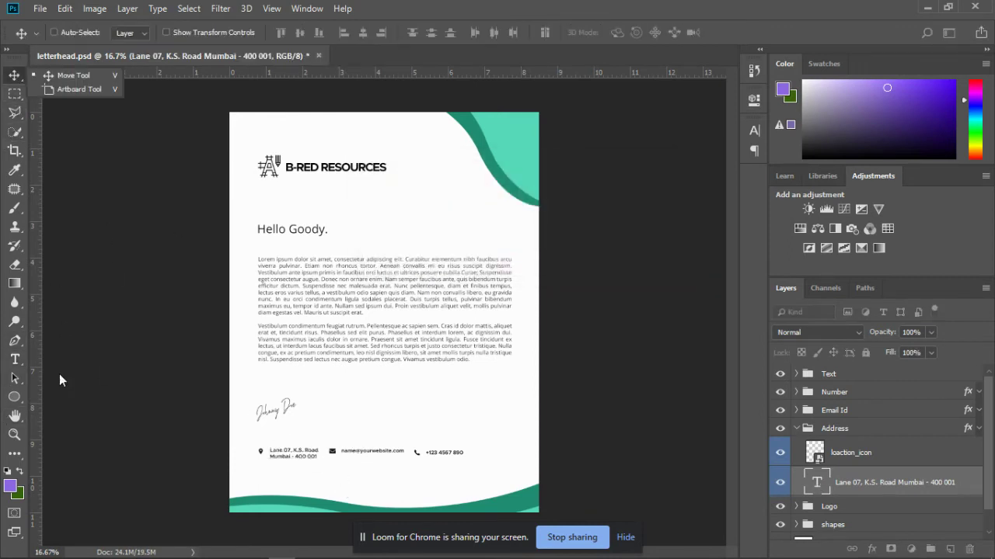
# Accept the layout-change warning on the e-mail text and commit it
pyautogui.click(14, 359)
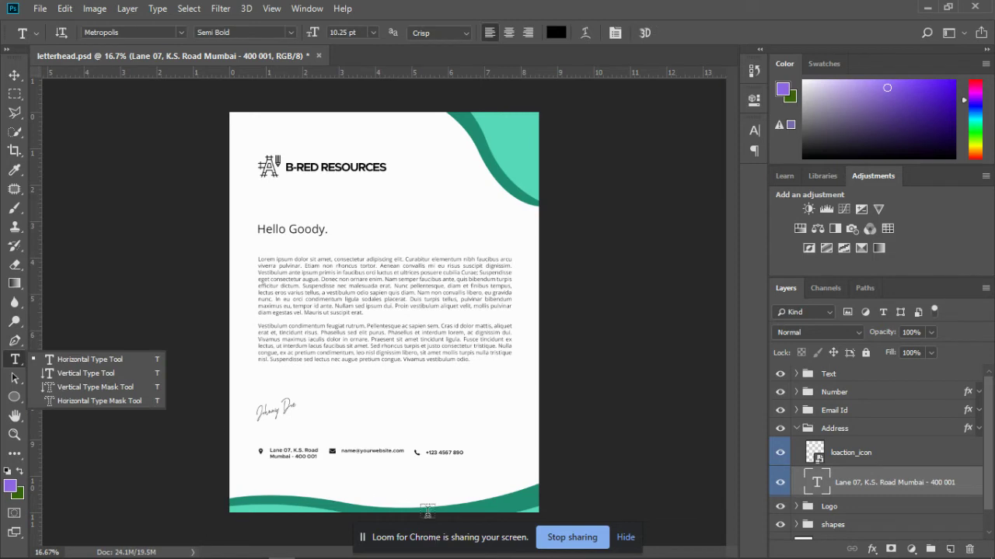
pyautogui.click(383, 447)
pyautogui.click(382, 446)
pyautogui.click(506, 246)
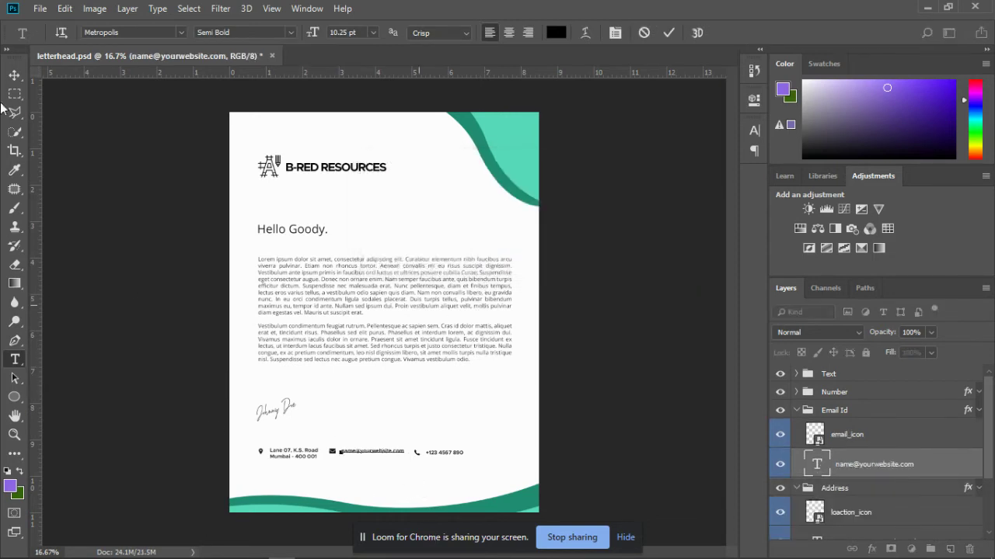
pyautogui.click(14, 75)
# Accept the layout-change warning on the phone number text and commit it
pyautogui.click(14, 359)
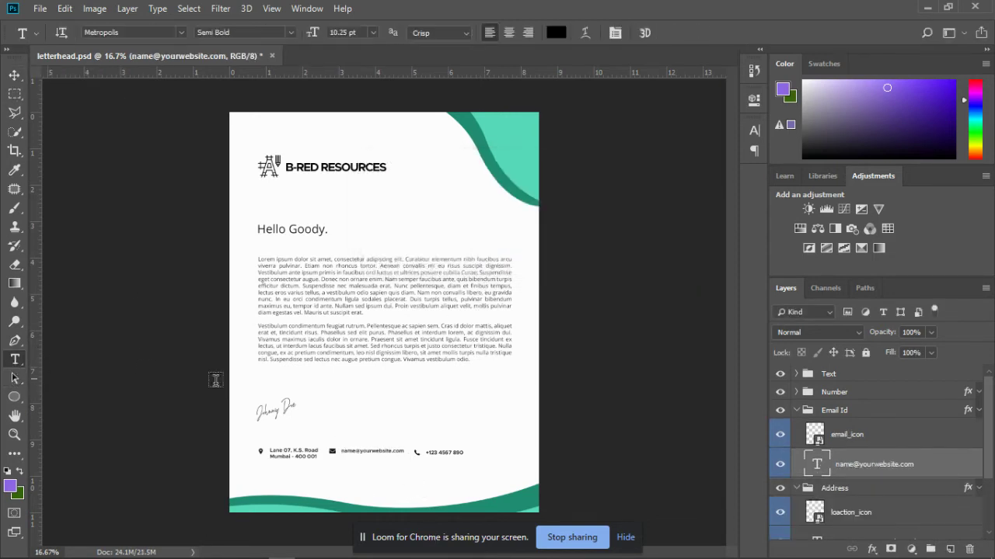
pyautogui.click(450, 452)
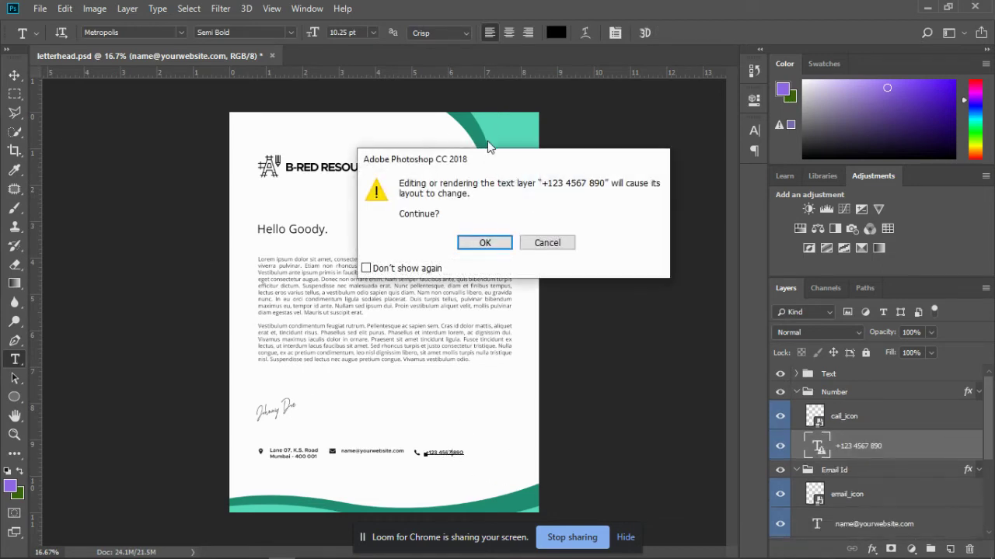
pyautogui.click(488, 244)
pyautogui.click(14, 76)
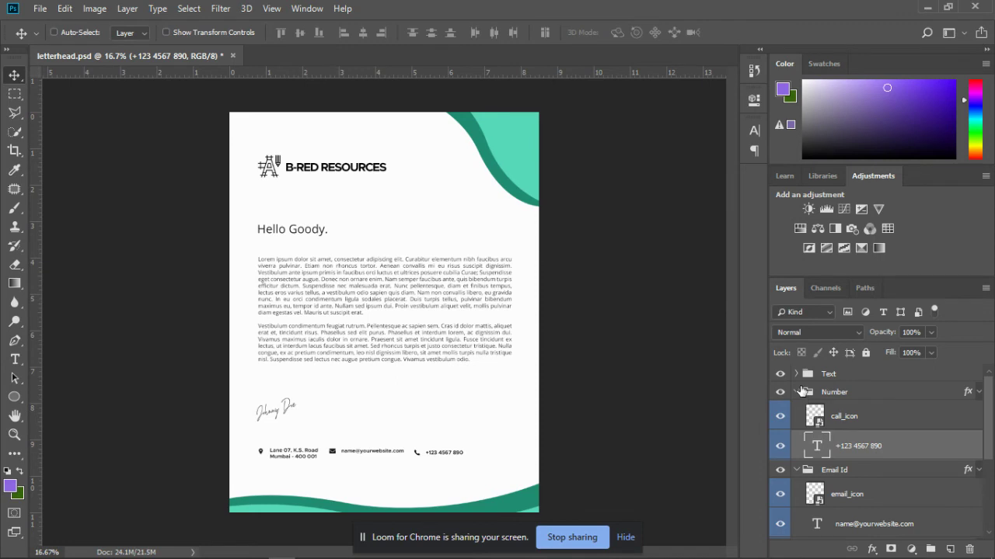
# Collapse the Number, Email Id and Address groups and return to the Type tool
pyautogui.click(796, 392)
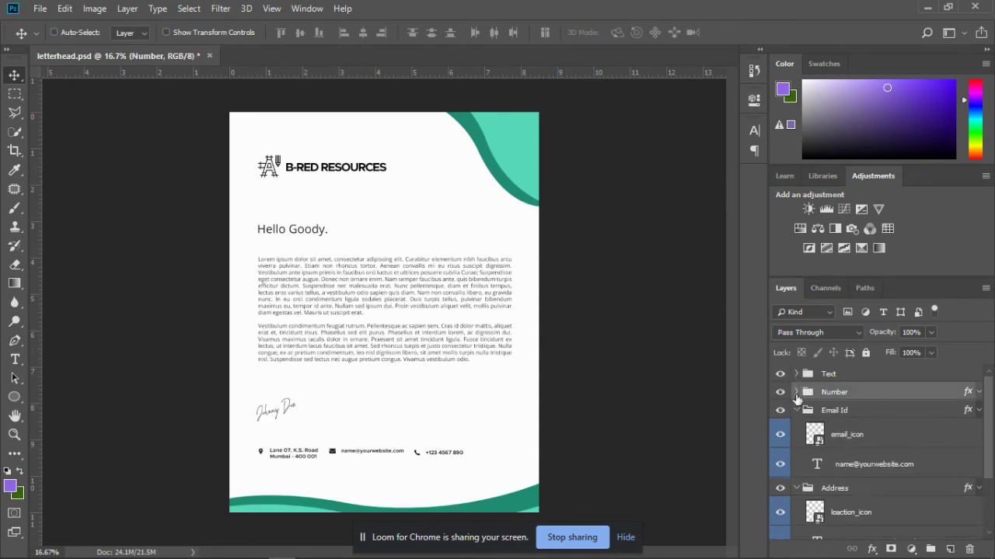
pyautogui.click(796, 411)
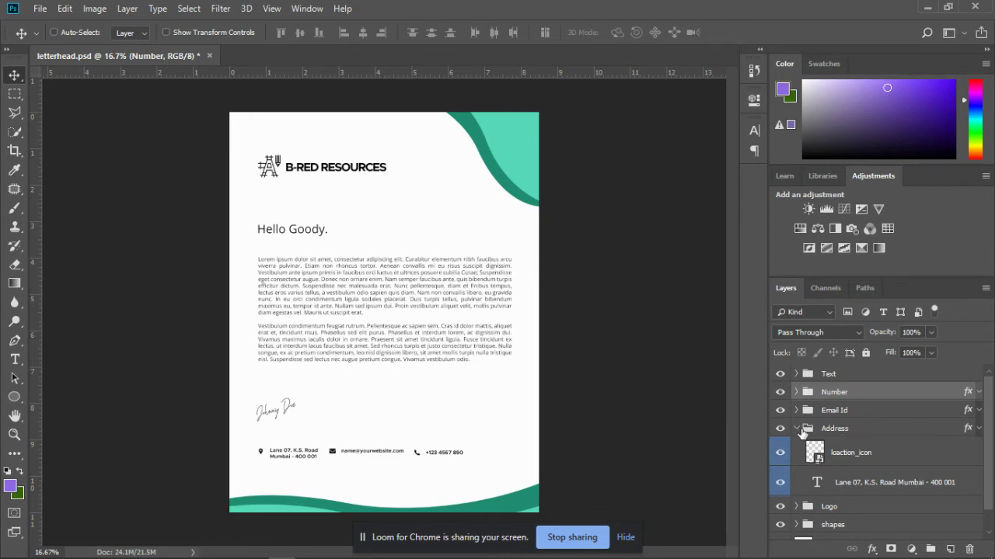
pyautogui.click(796, 429)
pyautogui.click(17, 91)
pyautogui.click(17, 80)
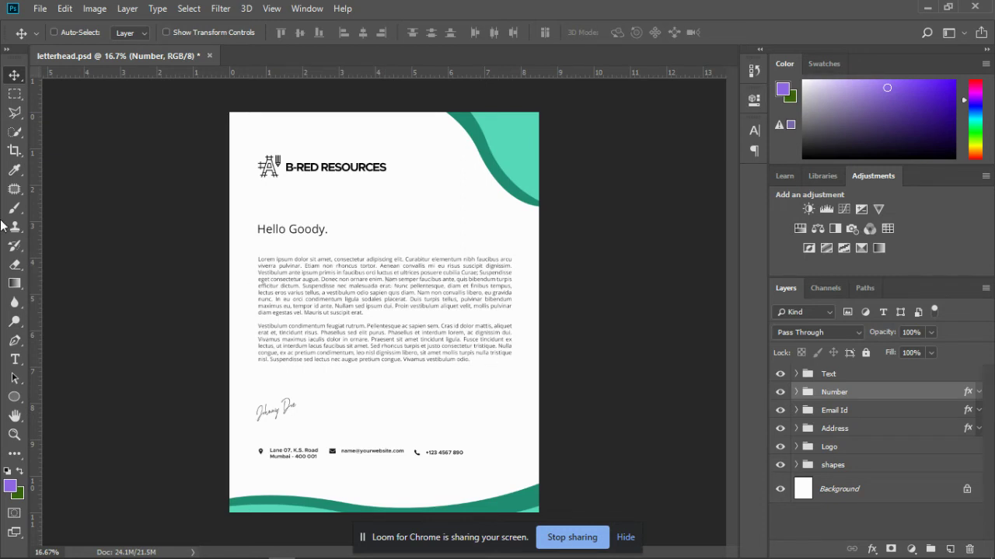
pyautogui.click(15, 359)
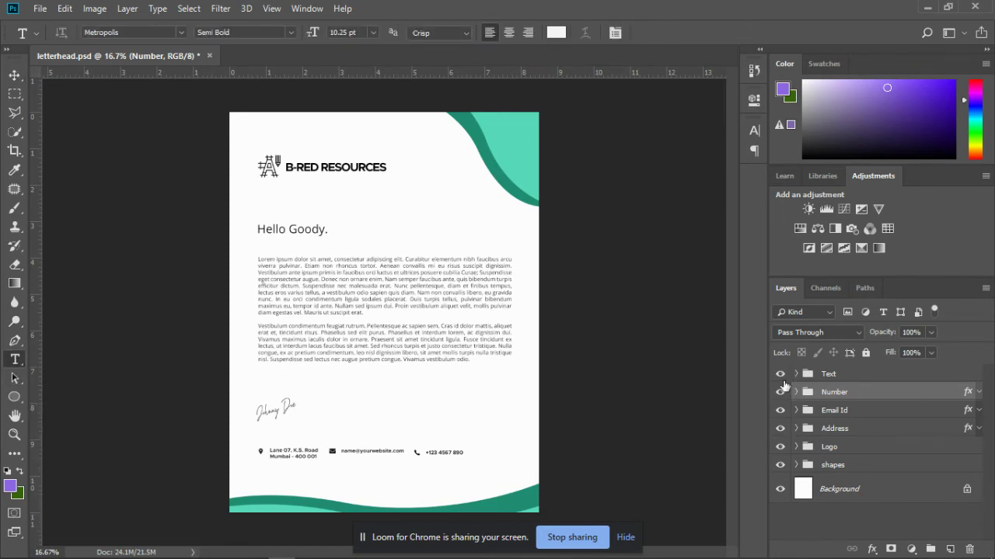
# Toggle the Text and Number group visibility to locate the phone number, then expand Number
pyautogui.click(778, 375)
pyautogui.click(779, 375)
pyautogui.click(780, 392)
pyautogui.click(781, 391)
pyautogui.click(795, 392)
# Select the Text group, call_icon, then the Number group and bring up its layer effects list
pyautogui.click(797, 379)
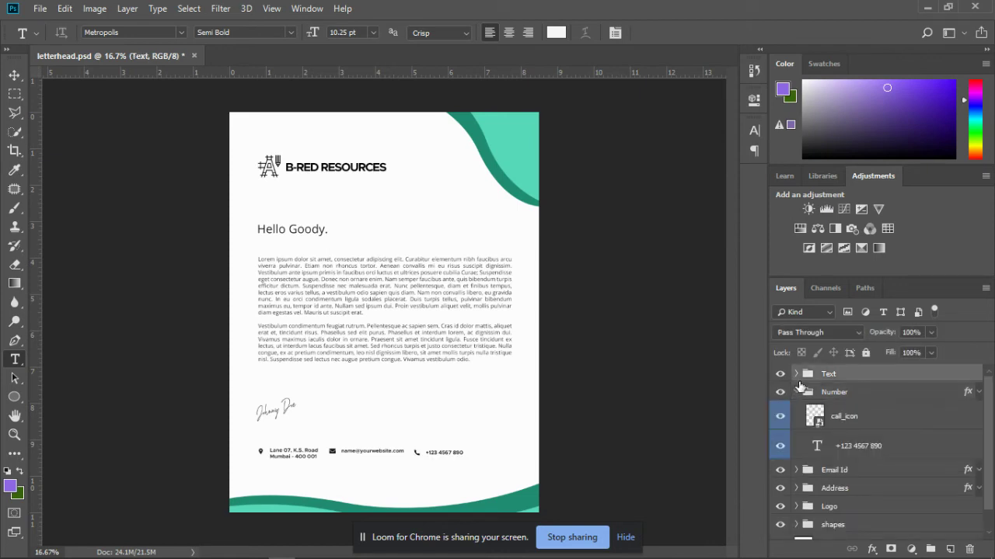
pyautogui.click(776, 418)
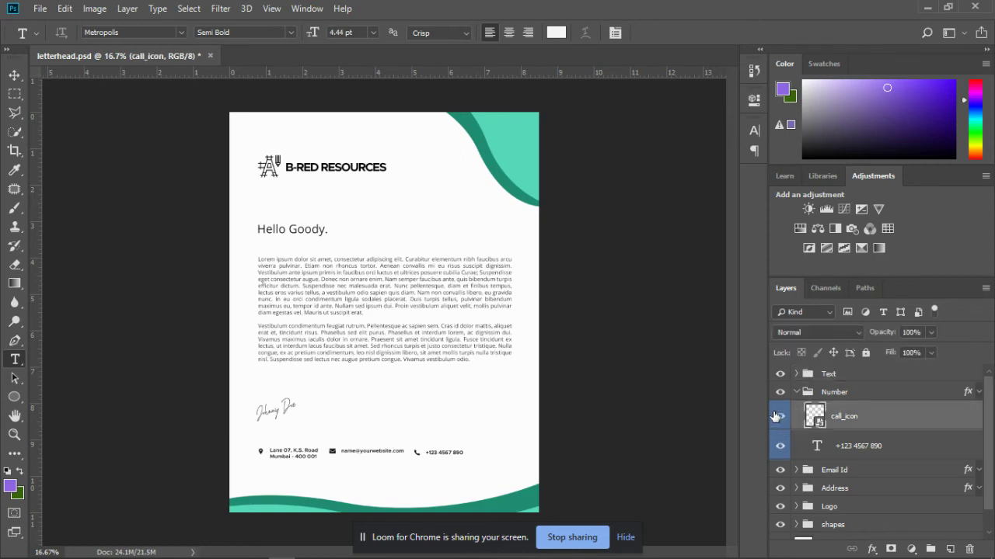
pyautogui.click(967, 393)
pyautogui.click(873, 550)
# Preview the Number group's Color Overlay, cancel unchanged, then drag the effect onto call_icon
pyautogui.click(878, 493)
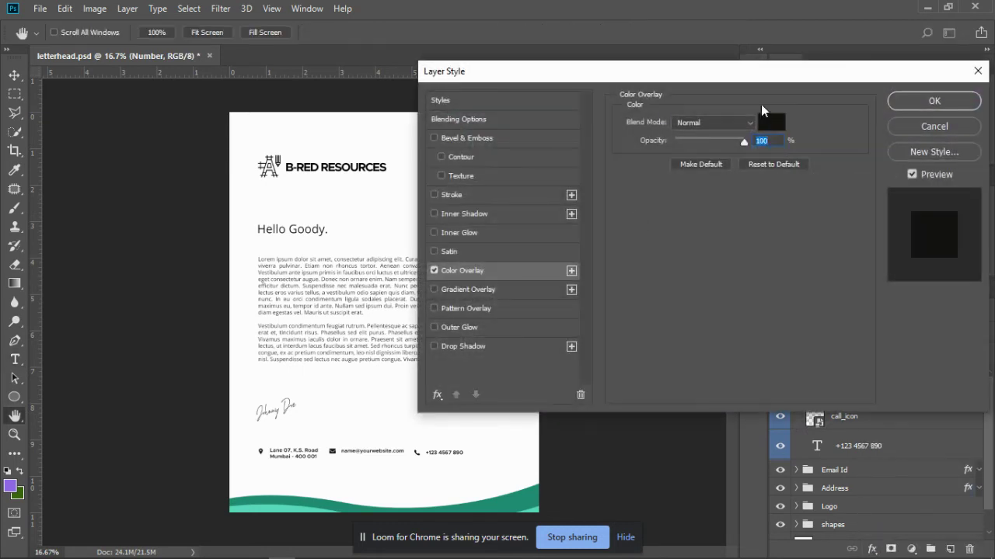
pyautogui.click(766, 126)
pyautogui.click(634, 280)
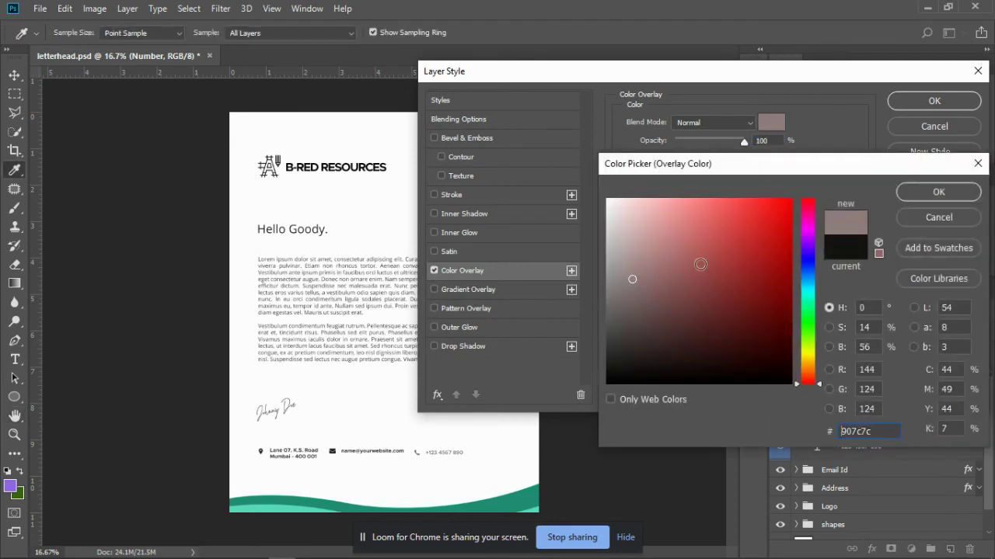
pyautogui.click(700, 262)
pyautogui.moveTo(764, 248); pyautogui.dragTo(775, 227)
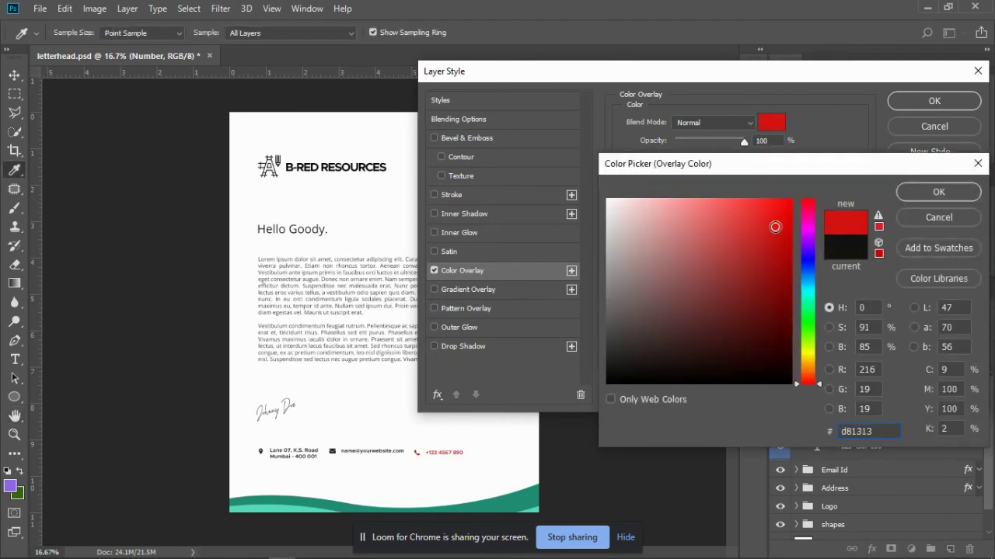
pyautogui.click(932, 219)
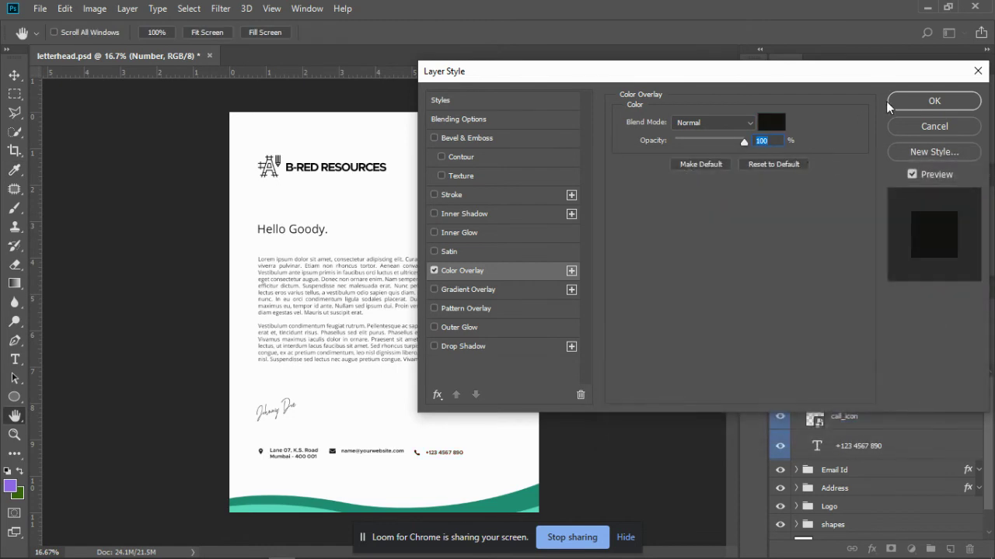
pyautogui.click(924, 127)
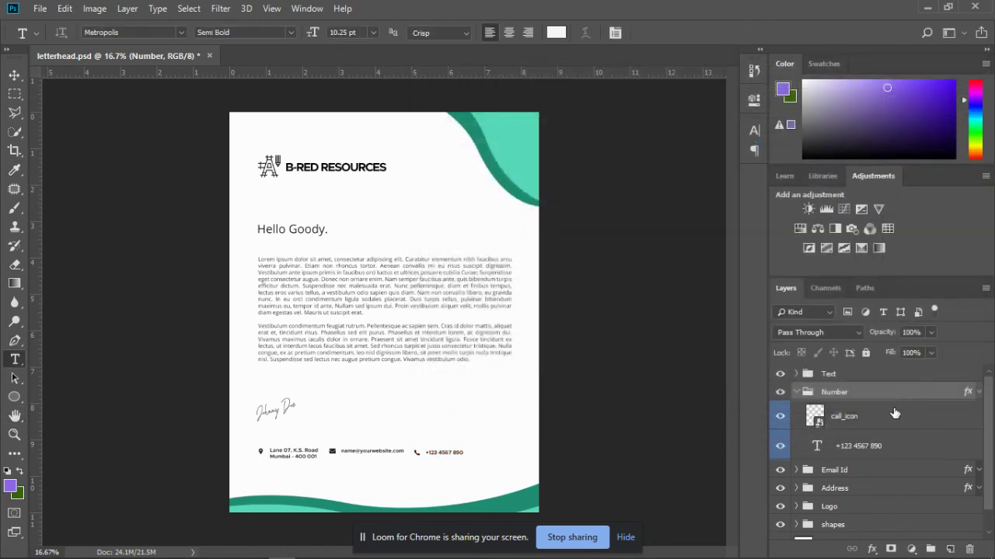
pyautogui.moveTo(968, 392); pyautogui.dragTo(948, 416)
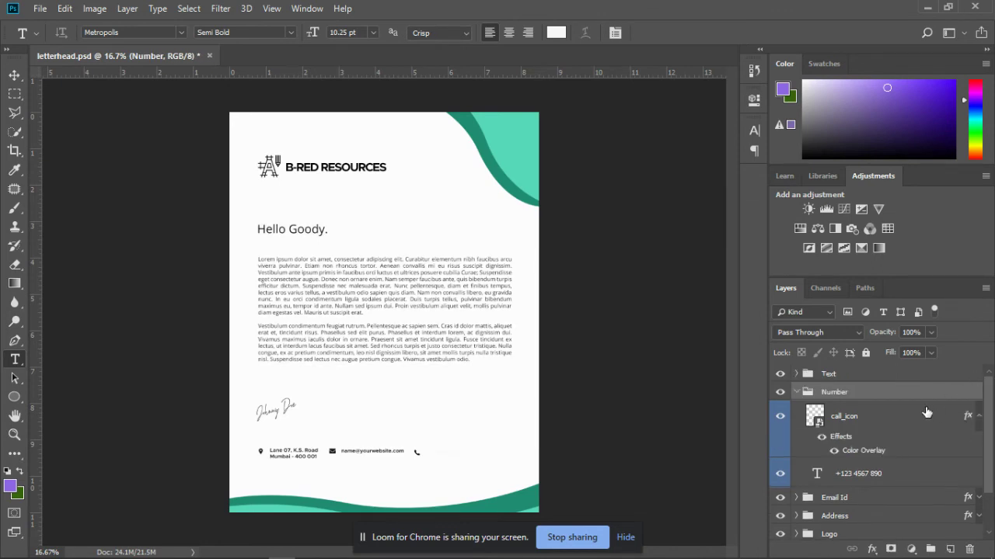
pyautogui.click(875, 475)
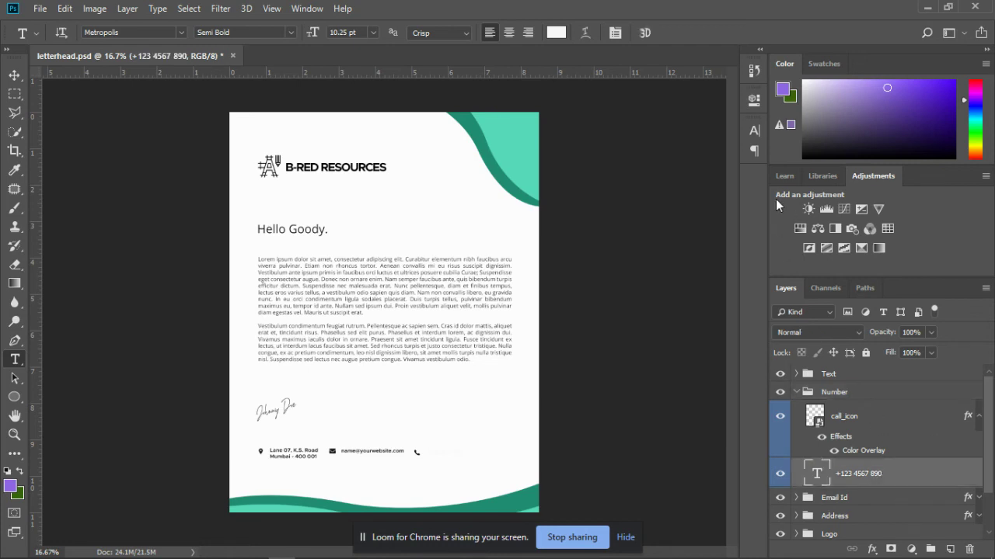
pyautogui.click(752, 131)
pyautogui.click(710, 219)
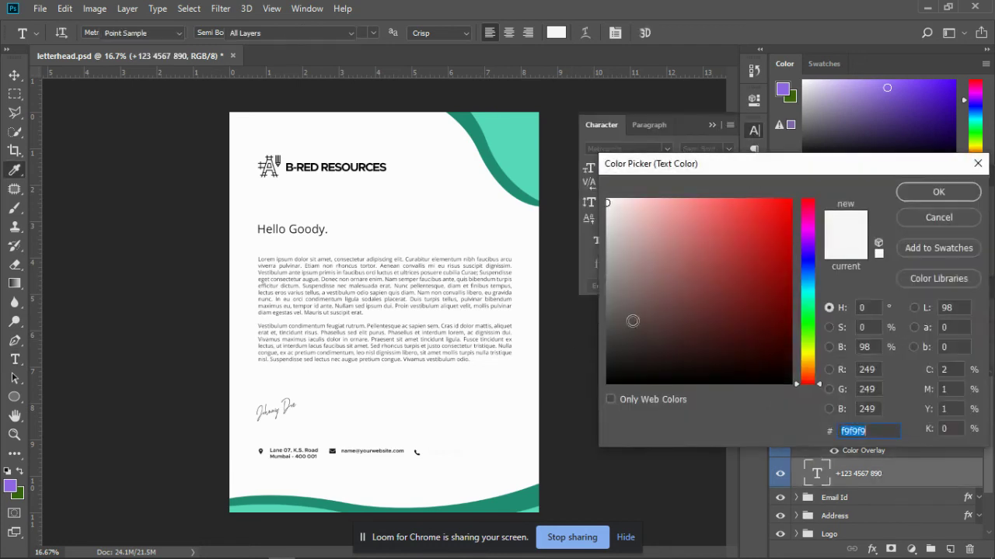
pyautogui.write('a11e1e')
pyautogui.write('000000')
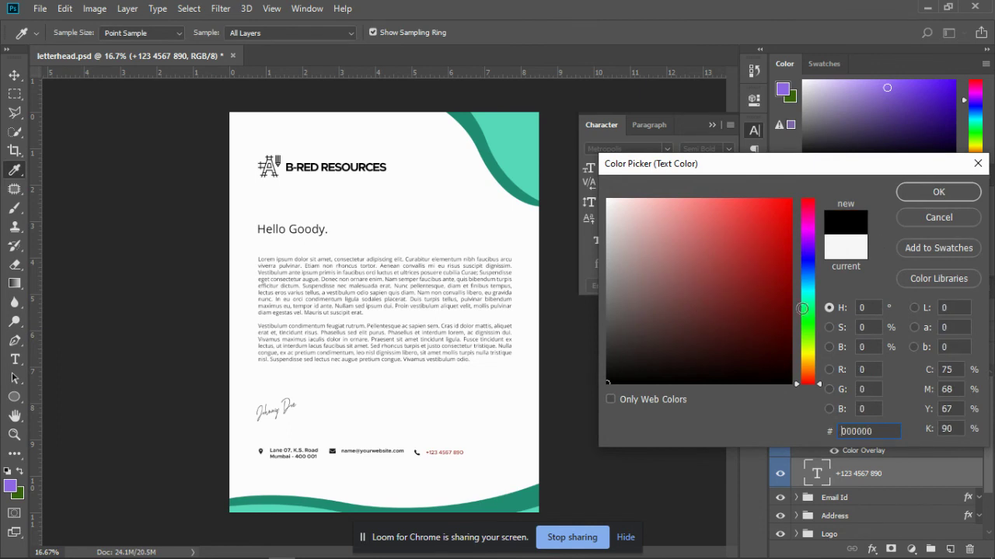
pyautogui.click(939, 192)
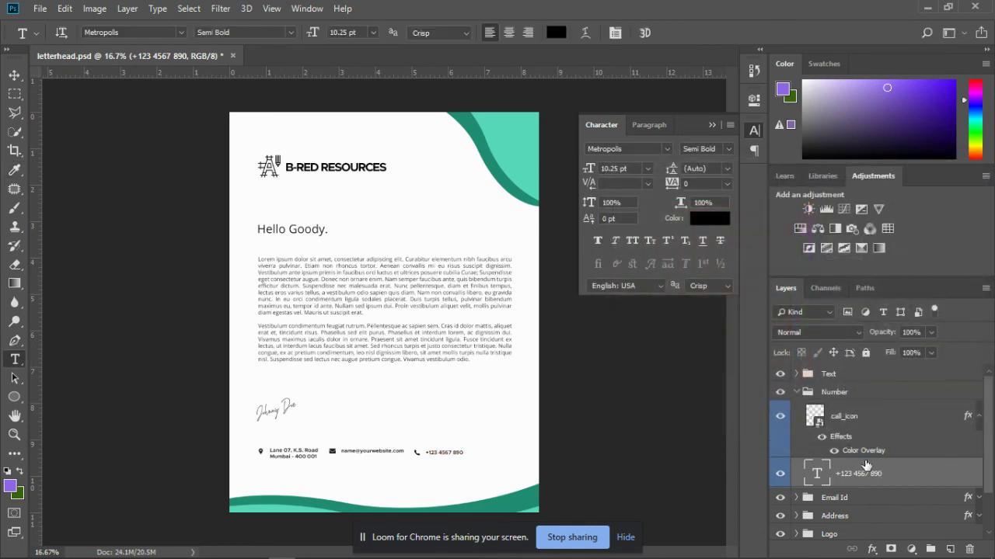
# Change call_icon's Color Overlay to red #ac2222 and apply the layer style
pyautogui.click(865, 456)
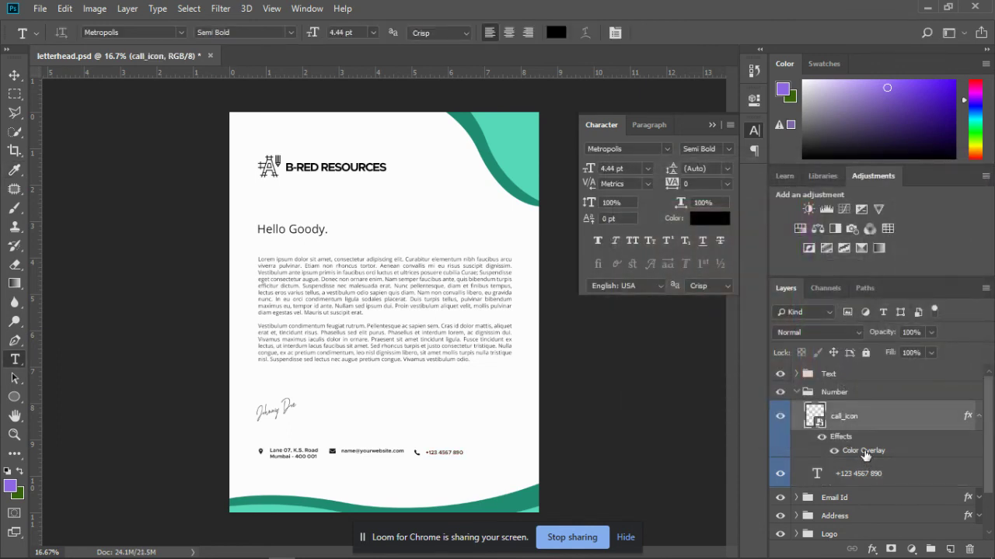
pyautogui.doubleClick(865, 452)
pyautogui.click(769, 124)
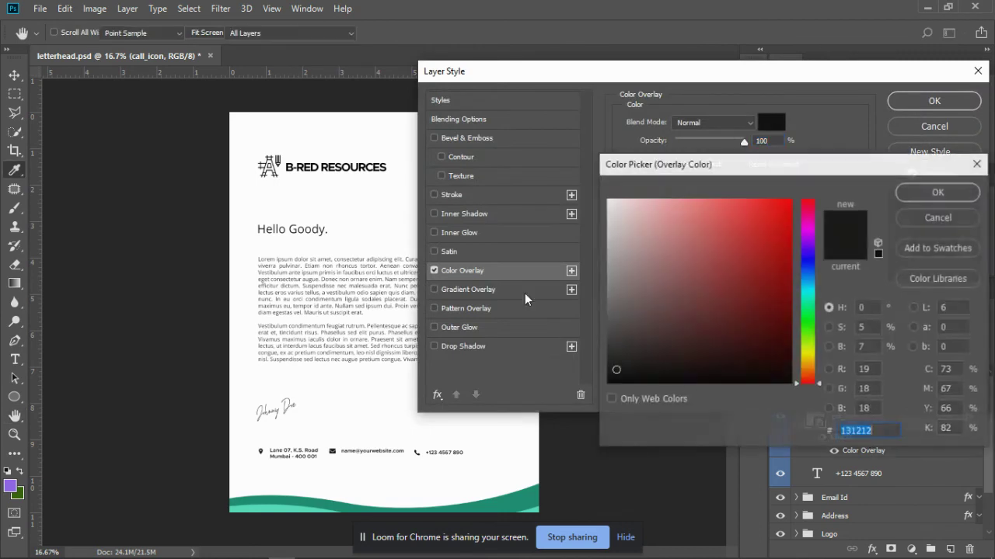
pyautogui.moveTo(662, 269); pyautogui.dragTo(763, 252)
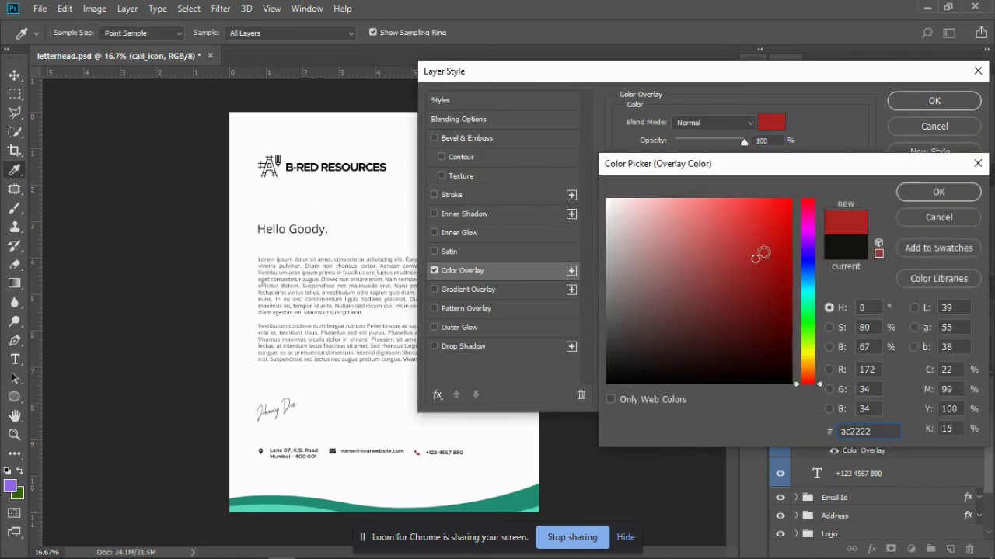
pyautogui.click(918, 194)
pyautogui.click(933, 104)
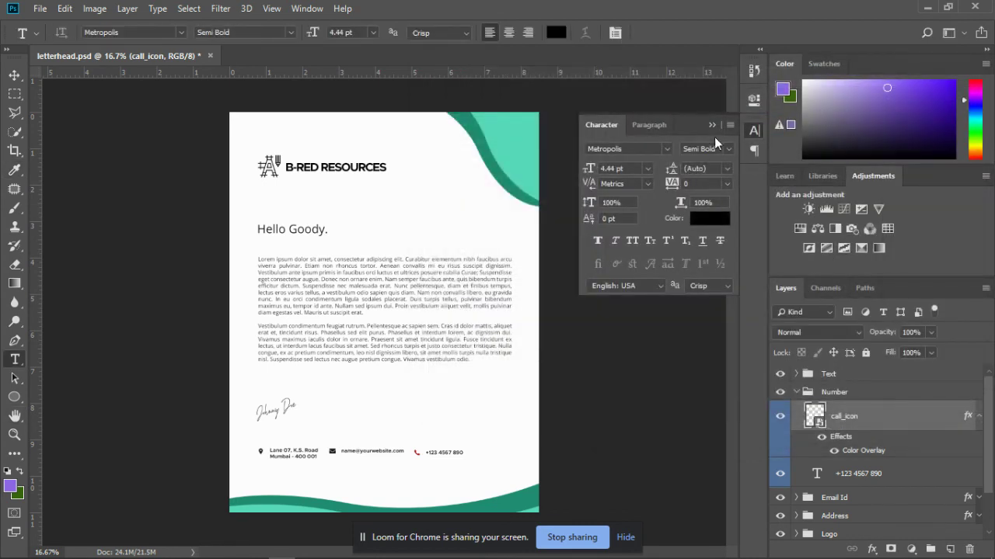
pyautogui.click(712, 125)
pyautogui.click(794, 391)
# Reselect call_icon in the Number group and undo moving the Color Overlay onto it
pyautogui.click(796, 393)
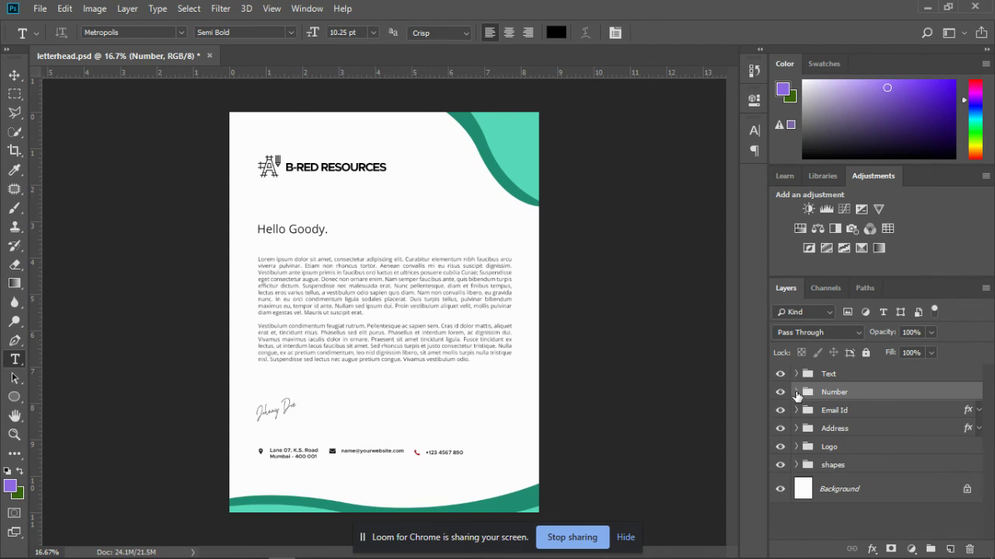
pyautogui.click(796, 393)
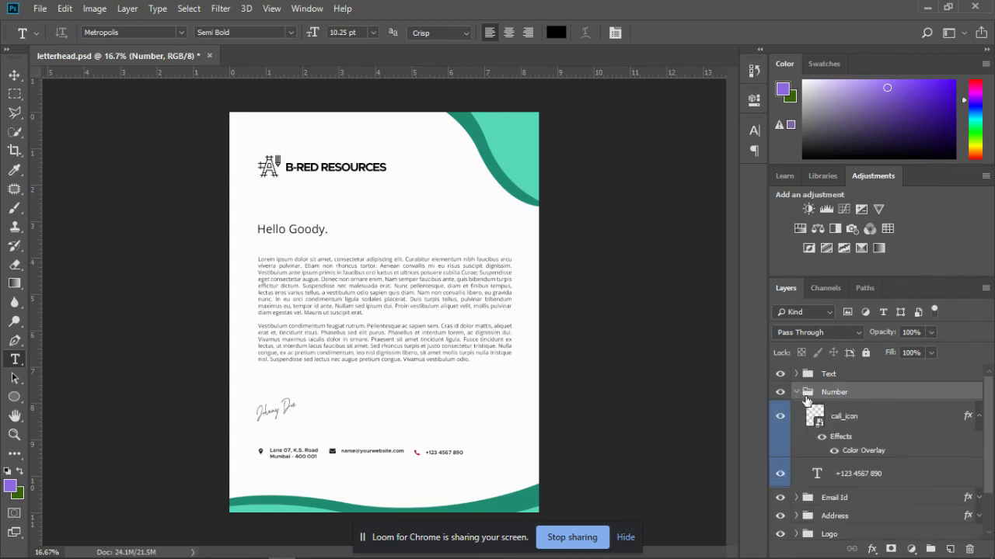
pyautogui.click(964, 448)
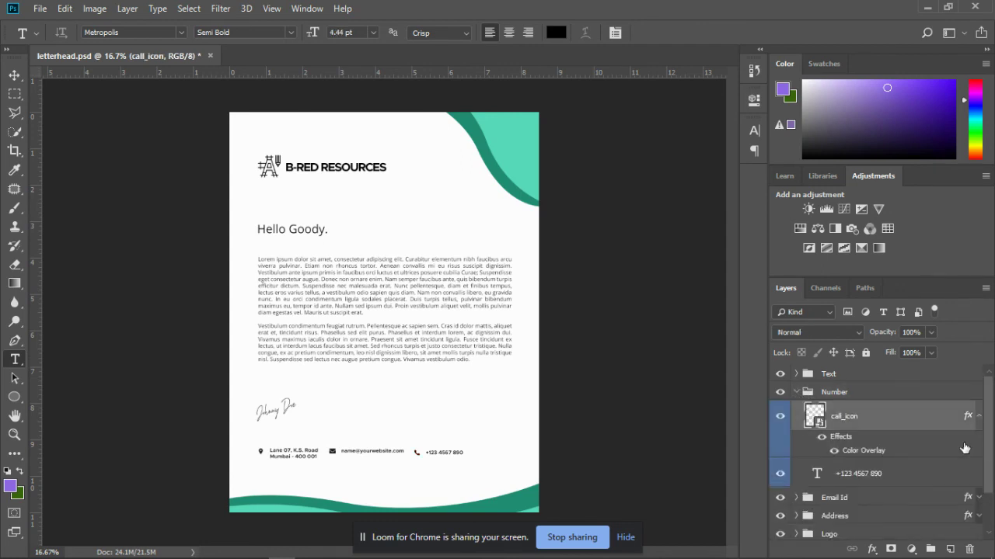
pyautogui.hotkey('alt', ']')
pyautogui.click(944, 450)
pyautogui.hotkey('ctrl', 'z')
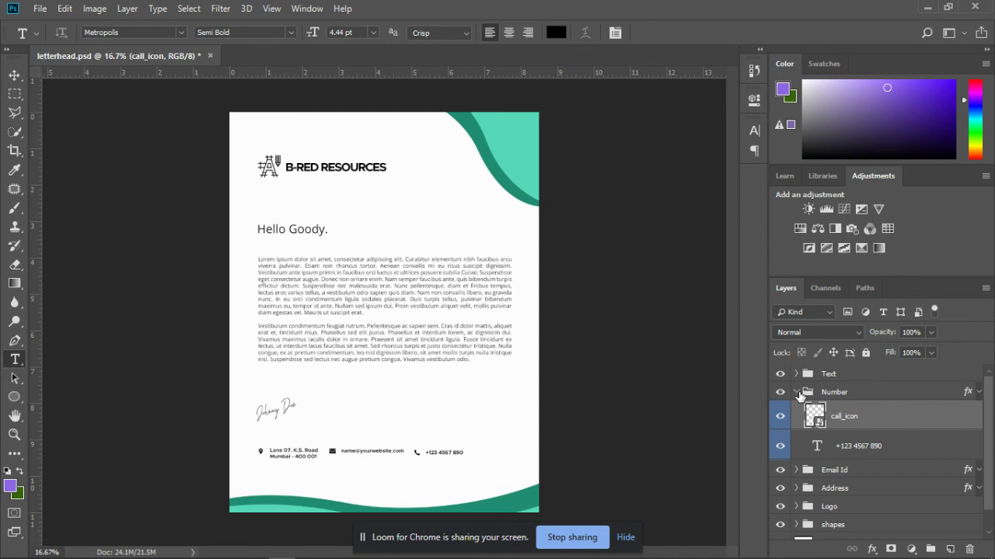
pyautogui.click(754, 73)
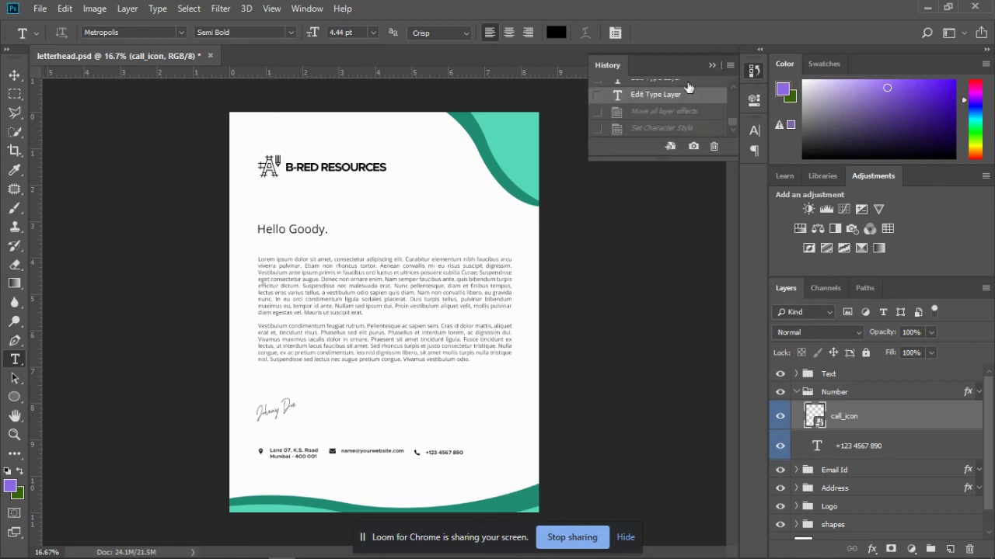
pyautogui.scroll(10, 664, 109)
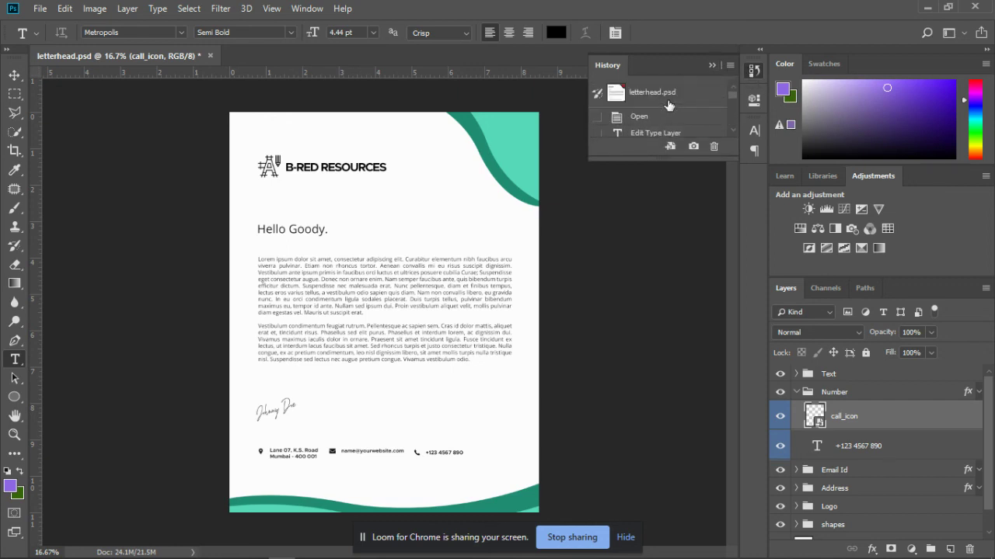
pyautogui.scroll(-3, 668, 105)
pyautogui.scroll(3, 668, 105)
pyautogui.click(667, 94)
pyautogui.scroll(-3, 644, 89)
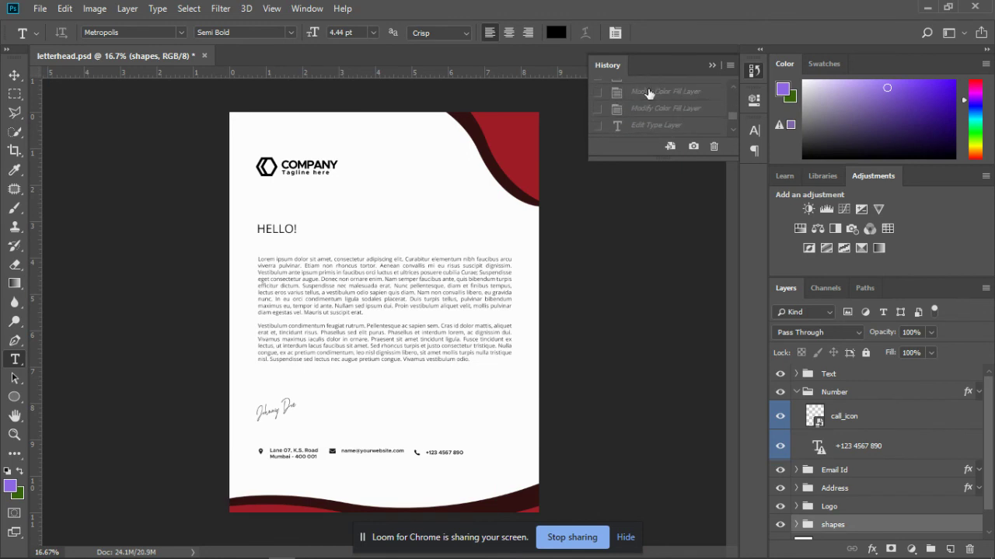
pyautogui.click(652, 125)
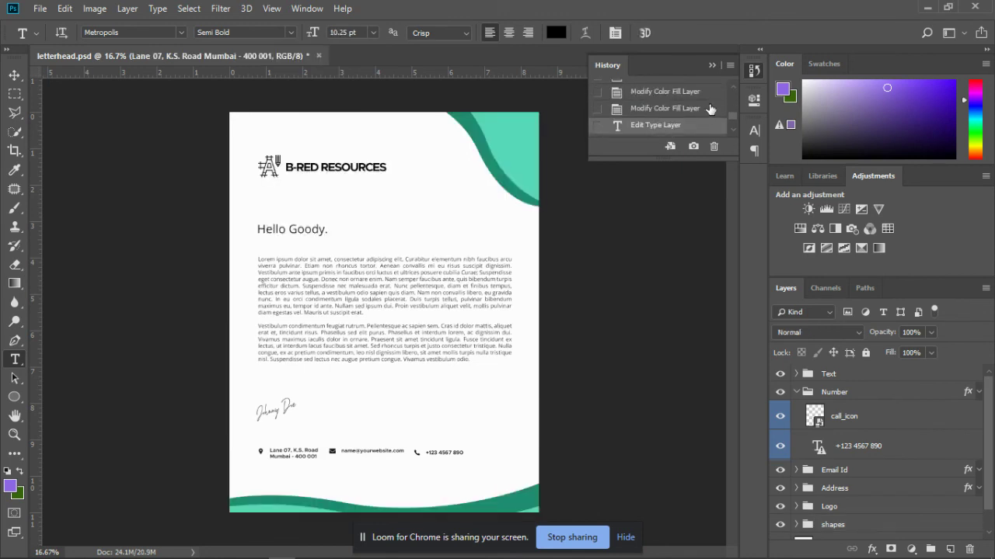
pyautogui.click(713, 66)
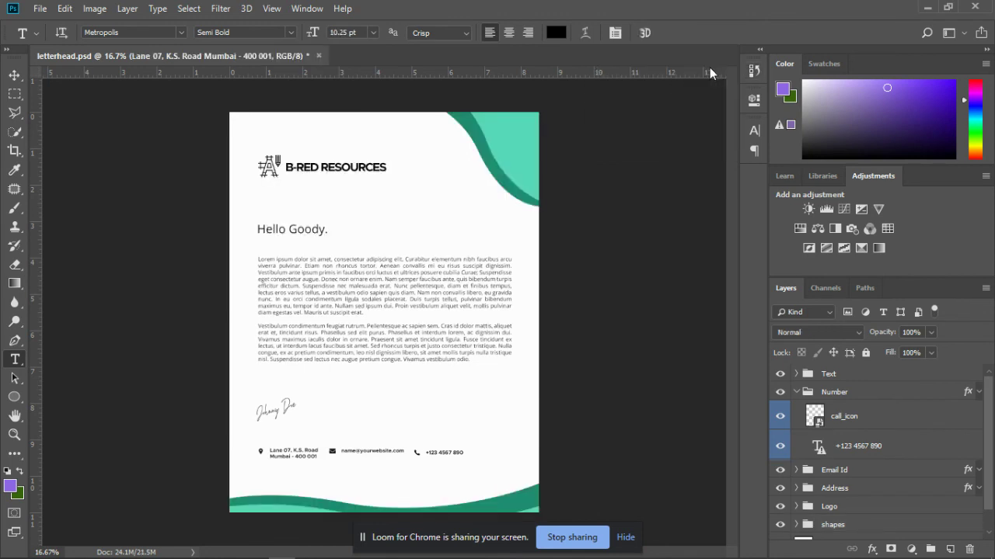
pyautogui.click(9, 74)
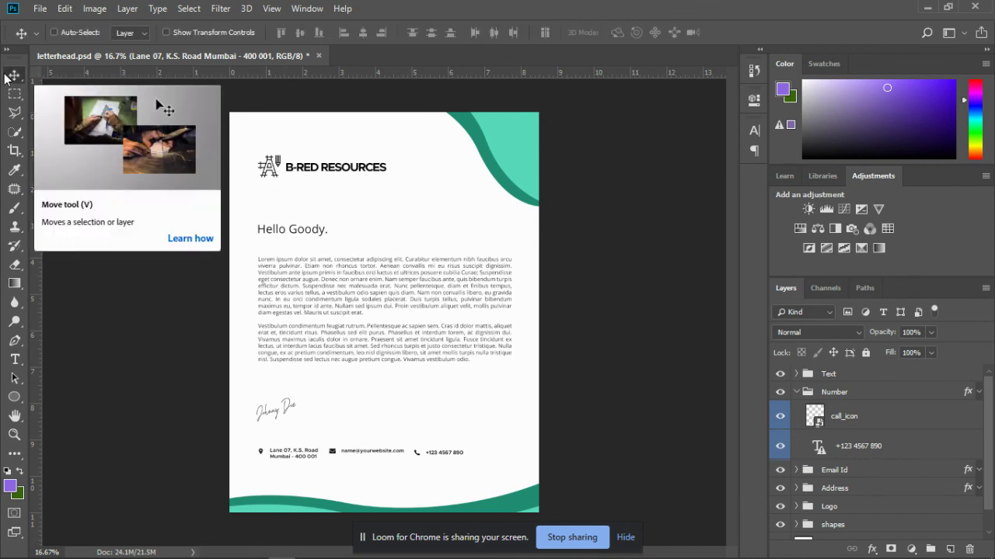